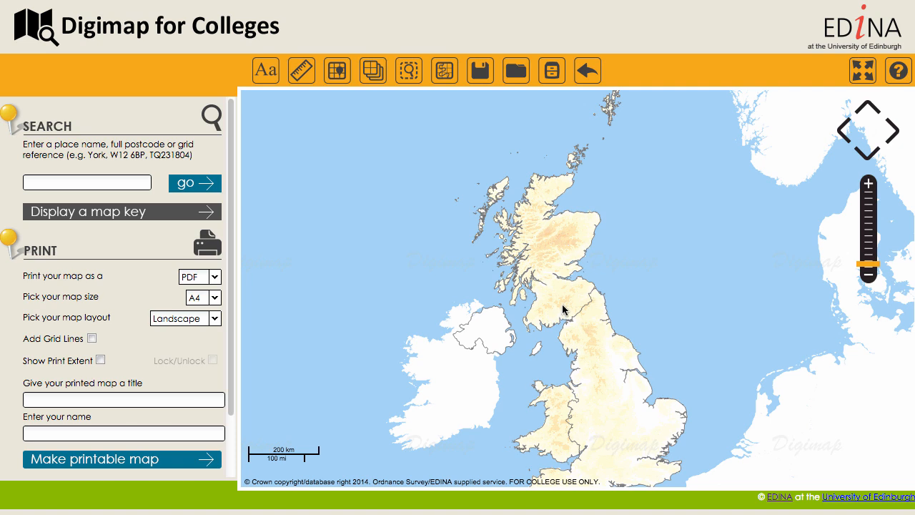
Zoom in on north-west England and search the map for the home postcode.
{"action": "left_click_drag", "start_coordinate": [576, 333], "coordinate": [586, 300]}
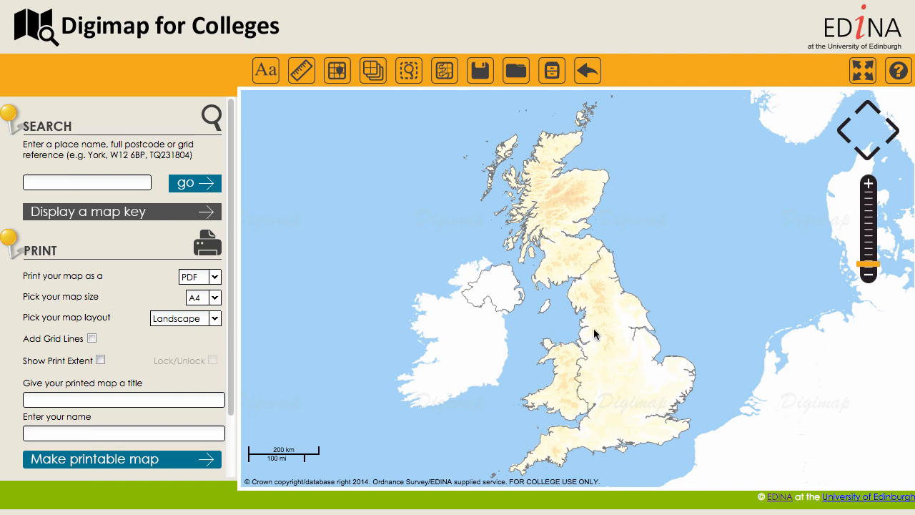
{"action": "scroll", "coordinate": [594, 333], "scroll_direction": "up", "scroll_amount": 1}
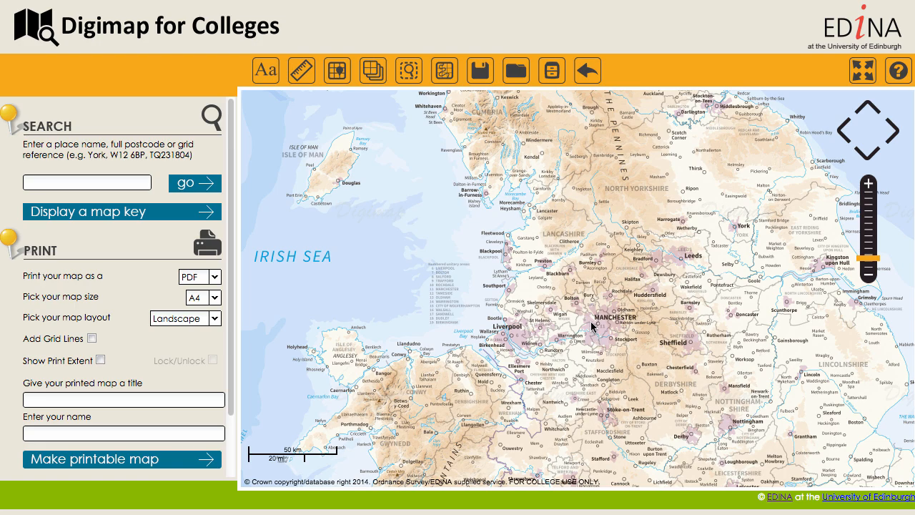
{"action": "scroll", "coordinate": [590, 325], "scroll_direction": "up", "scroll_amount": 1}
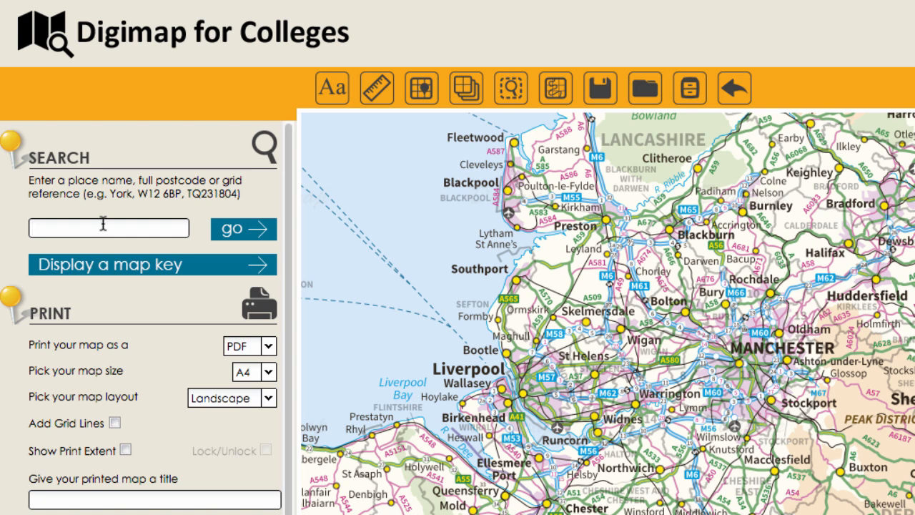
{"action": "type", "text": "M20 1fg"}
{"action": "left_click", "coordinate": [238, 228]}
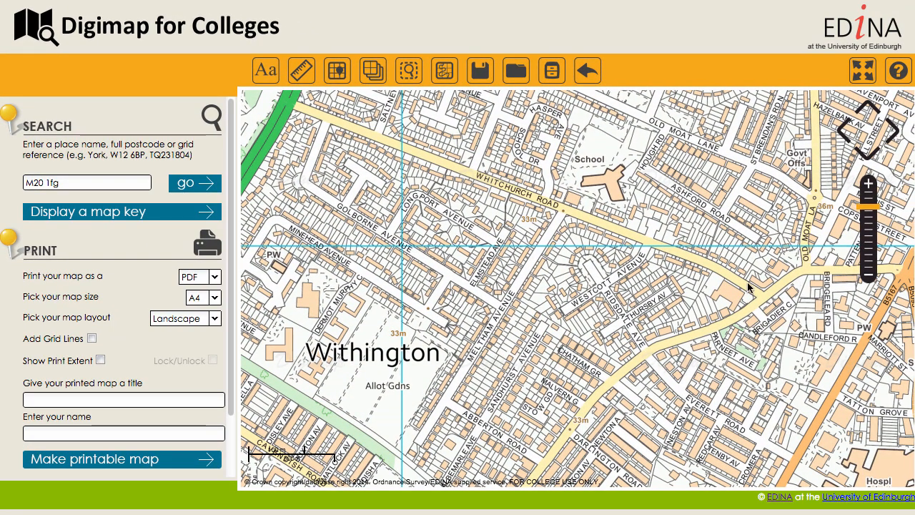
Pan the Withington map slightly and expand the map to full-screen view.
{"action": "left_click_drag", "start_coordinate": [569, 285], "coordinate": [528, 307]}
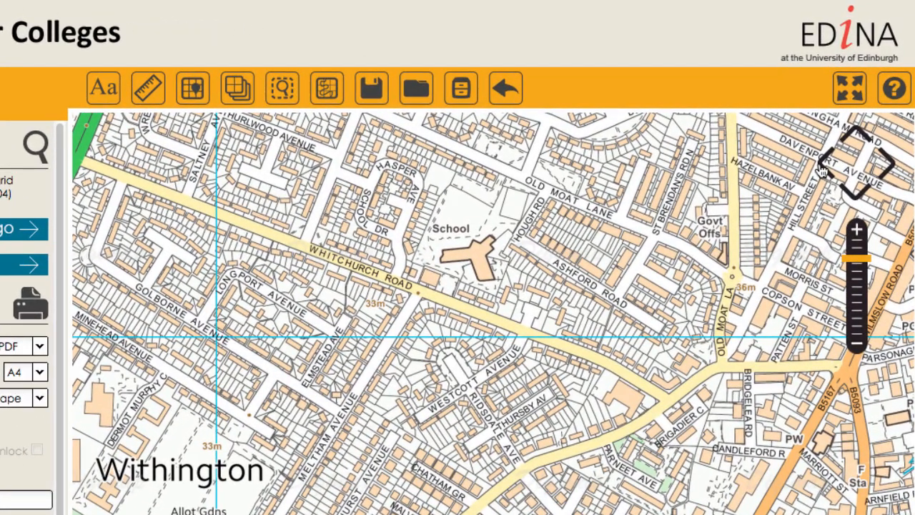
{"action": "left_click", "coordinate": [820, 165]}
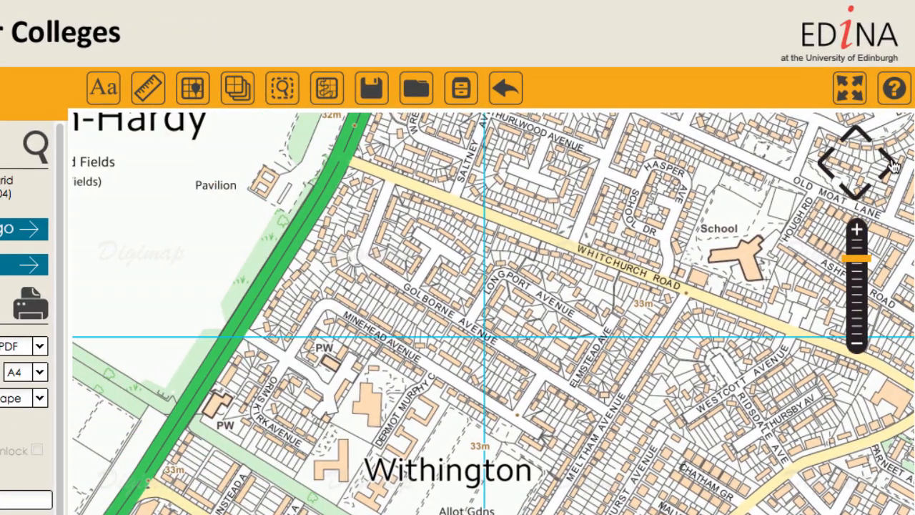
{"action": "left_click", "coordinate": [890, 166]}
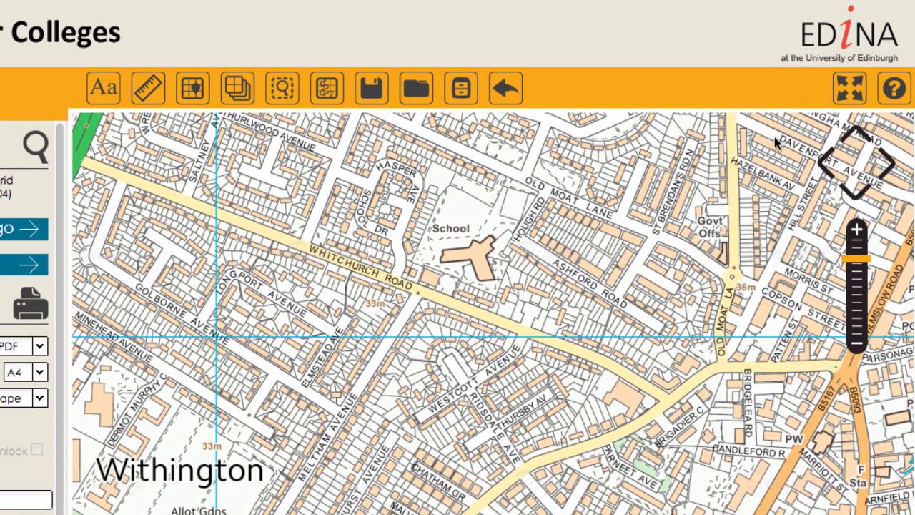
{"action": "left_click", "coordinate": [849, 100]}
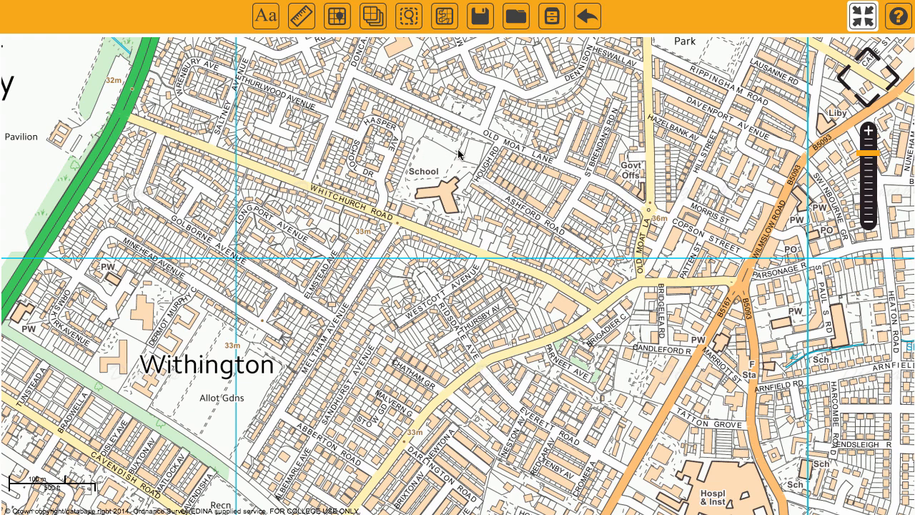
{"action": "left_click_drag", "start_coordinate": [464, 237], "coordinate": [482, 205]}
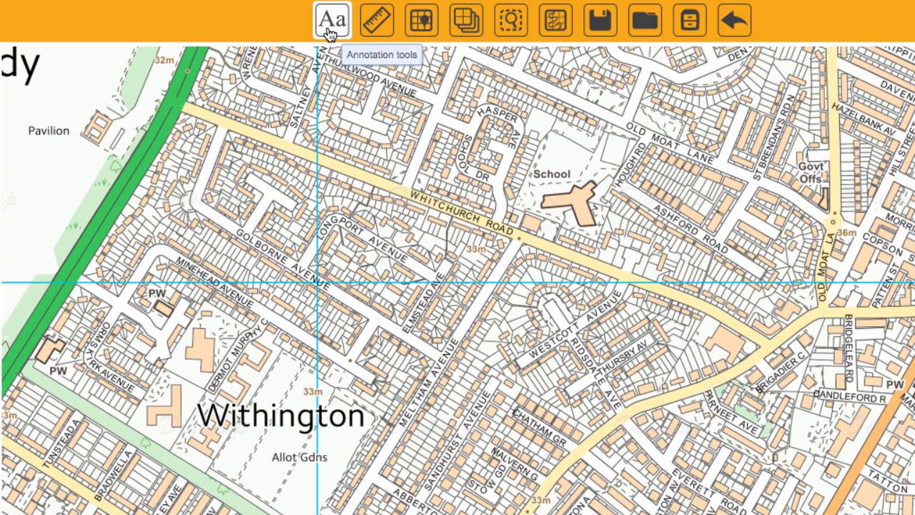
Open the annotation tools and move the Annotations Toolbar to the top-left corner.
{"action": "left_click", "coordinate": [331, 22]}
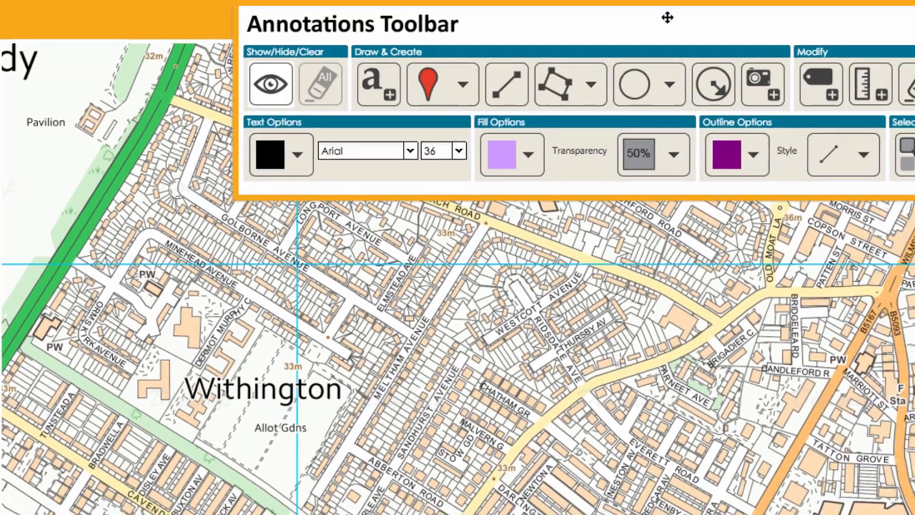
{"action": "left_click_drag", "start_coordinate": [667, 18], "coordinate": [433, 0]}
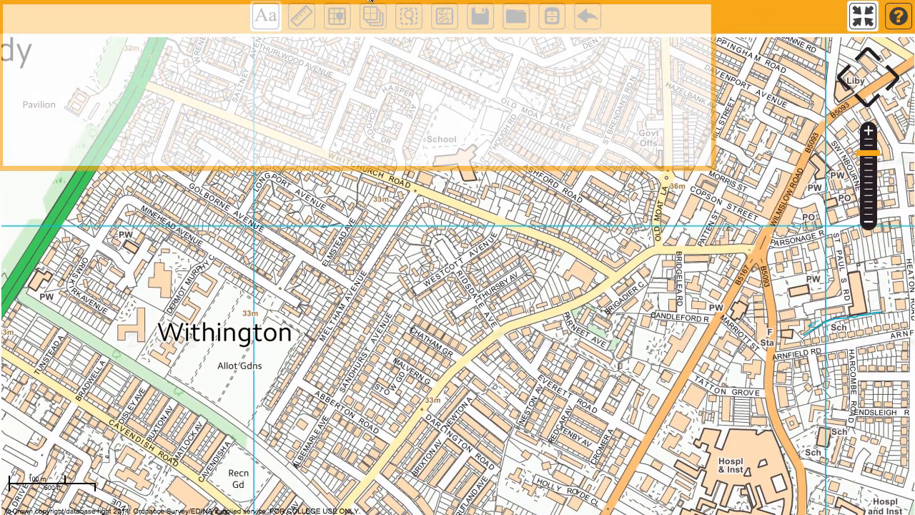
{"action": "left_click_drag", "start_coordinate": [370, 0], "coordinate": [370, 1]}
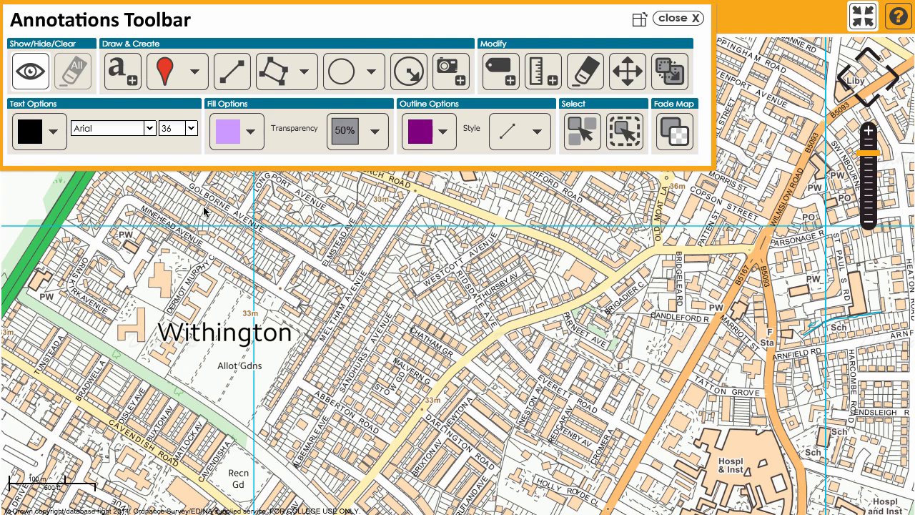
Place a red pin marker near the southern end of Meltham Avenue.
{"action": "left_click", "coordinate": [175, 78]}
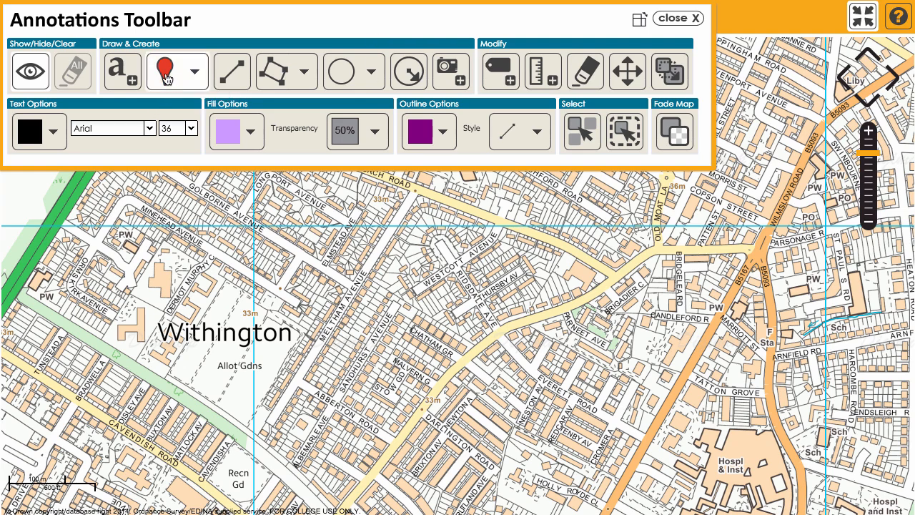
{"action": "left_click", "coordinate": [260, 433]}
Switch the marker symbol to a tree and place it on Whitchurch Road.
{"action": "left_click", "coordinate": [194, 72]}
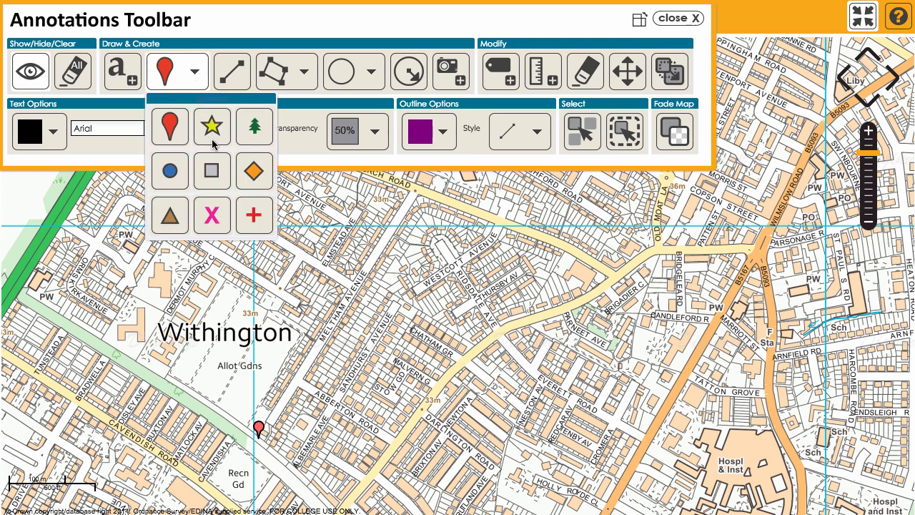
{"action": "left_click", "coordinate": [253, 126]}
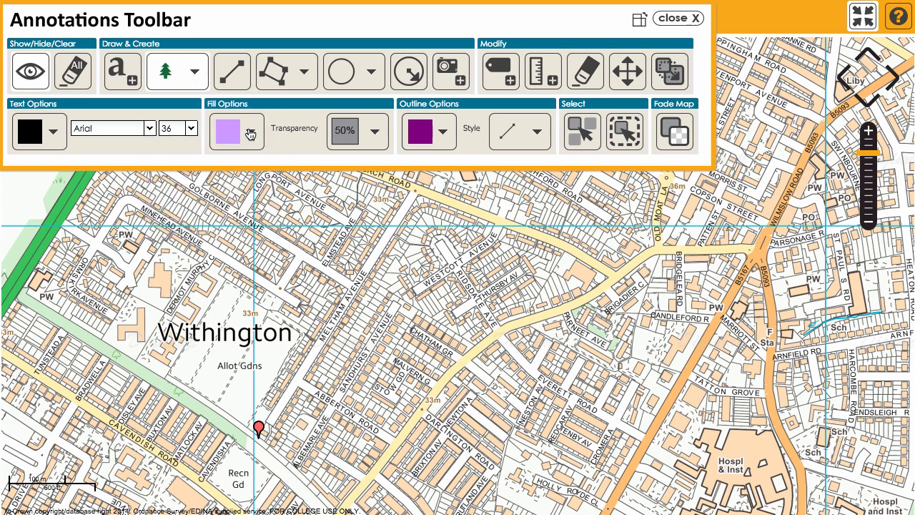
{"action": "left_click", "coordinate": [418, 196]}
Switch the marker symbol to a star and place it near Chatham Grove.
{"action": "left_click", "coordinate": [195, 83]}
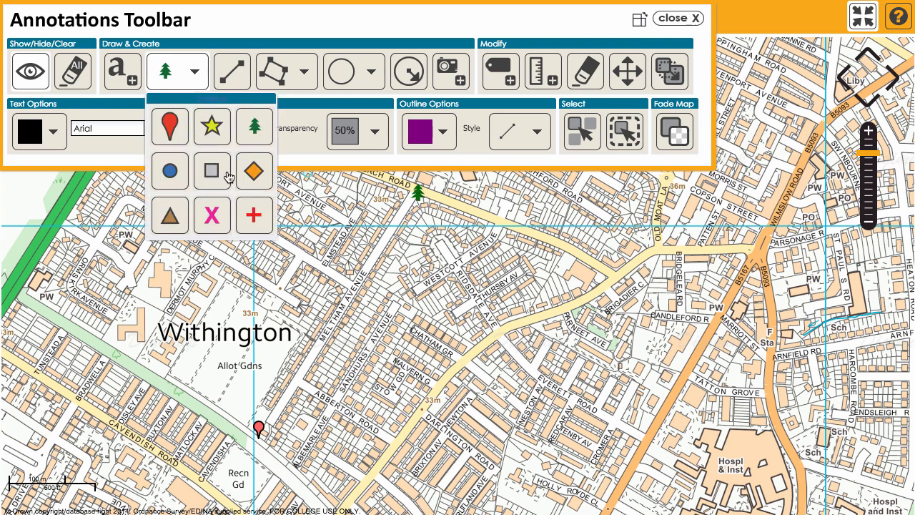
{"action": "left_click", "coordinate": [207, 133]}
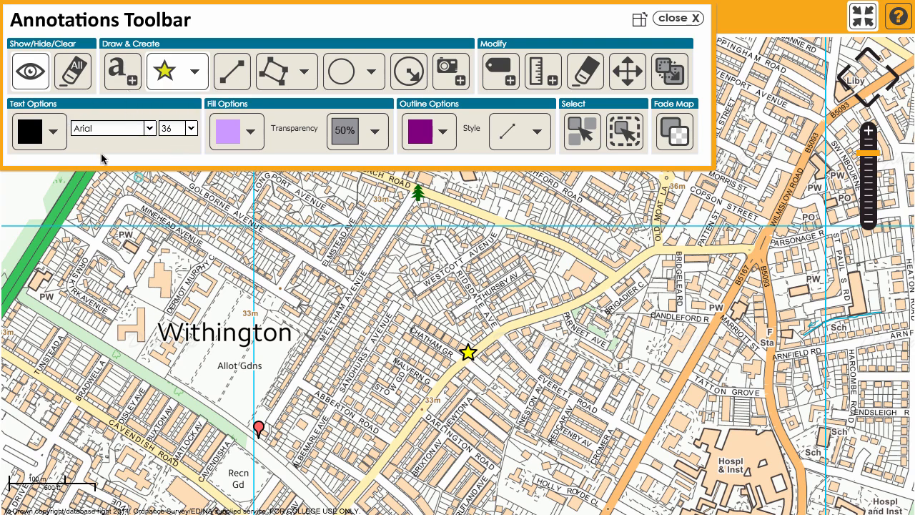
Set the text size to 18 and add the label Home beside the red pin marker.
{"action": "left_click", "coordinate": [191, 131]}
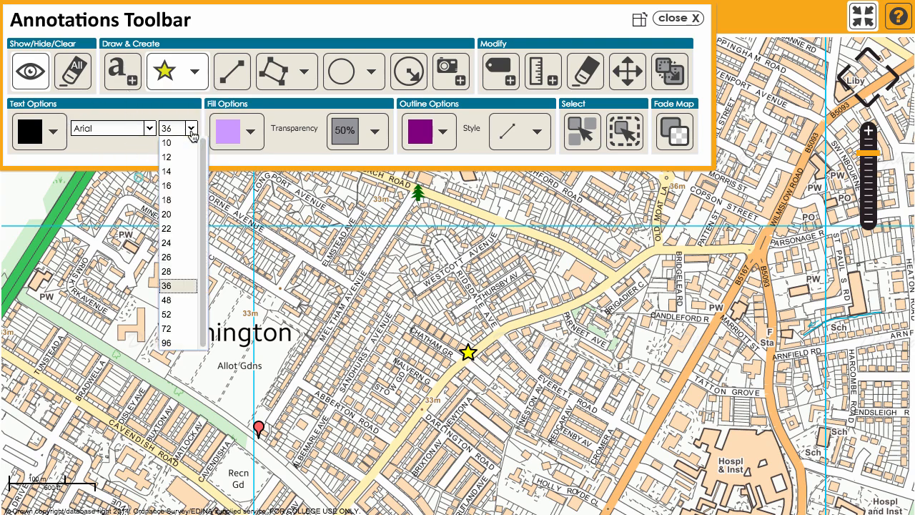
{"action": "left_click", "coordinate": [178, 201]}
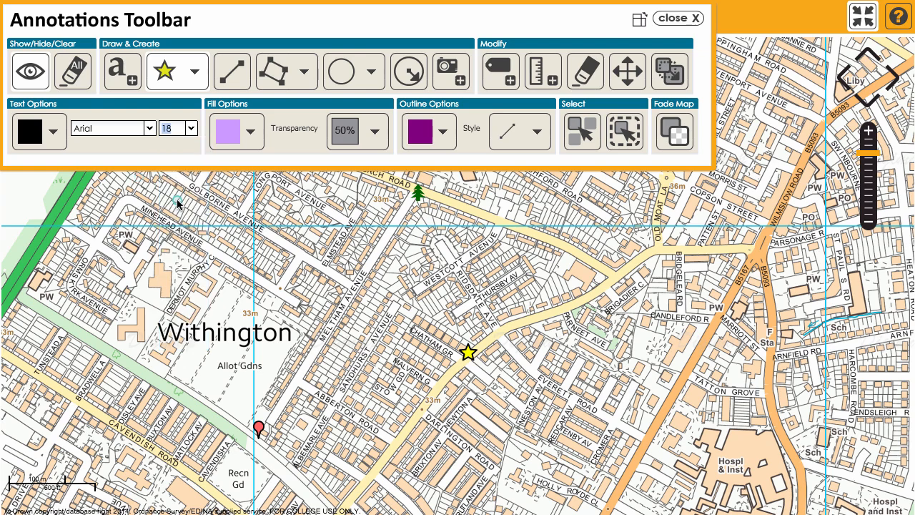
{"action": "left_click", "coordinate": [121, 79]}
{"action": "left_click", "coordinate": [258, 427]}
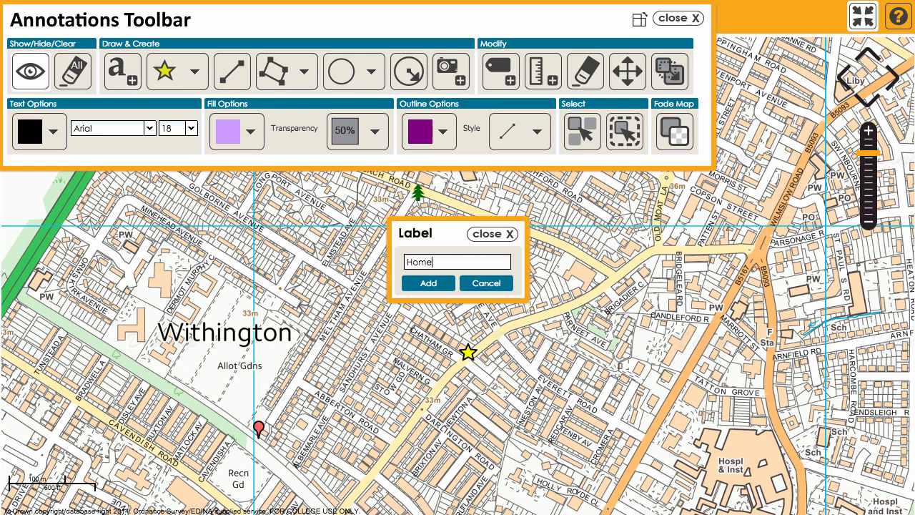
{"action": "left_click", "coordinate": [414, 287]}
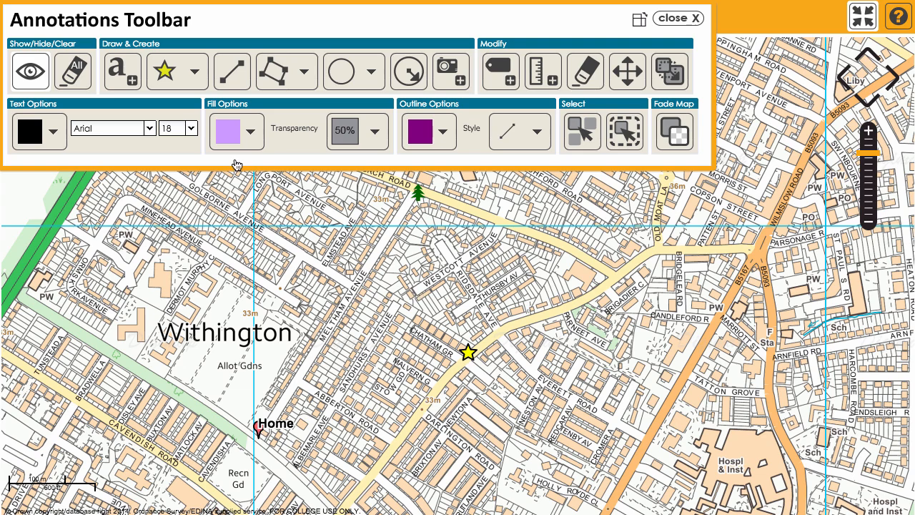
Add the label Park beside the tree marker.
{"action": "left_click", "coordinate": [124, 74]}
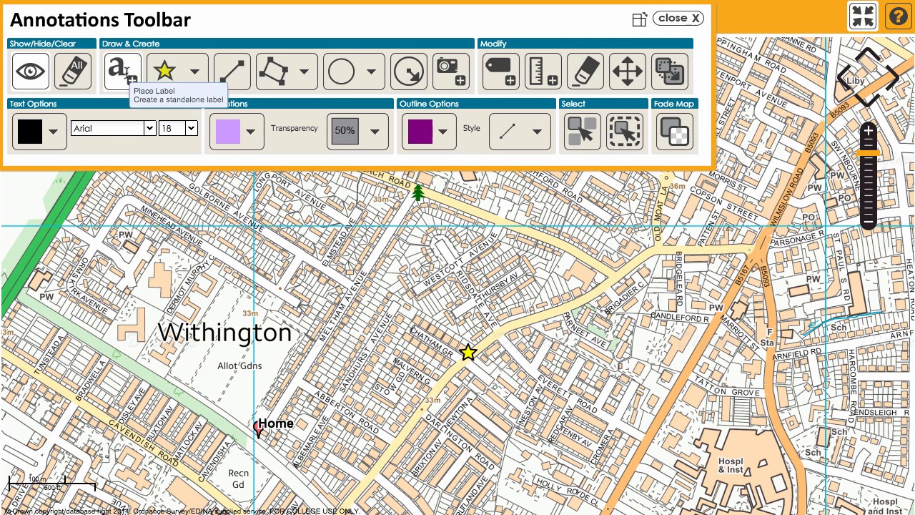
{"action": "left_click", "coordinate": [418, 198]}
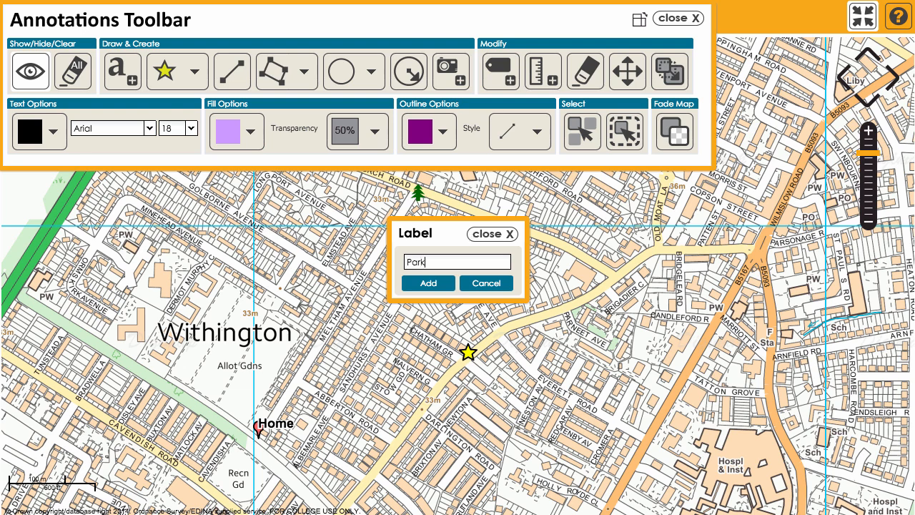
{"action": "left_click", "coordinate": [427, 284]}
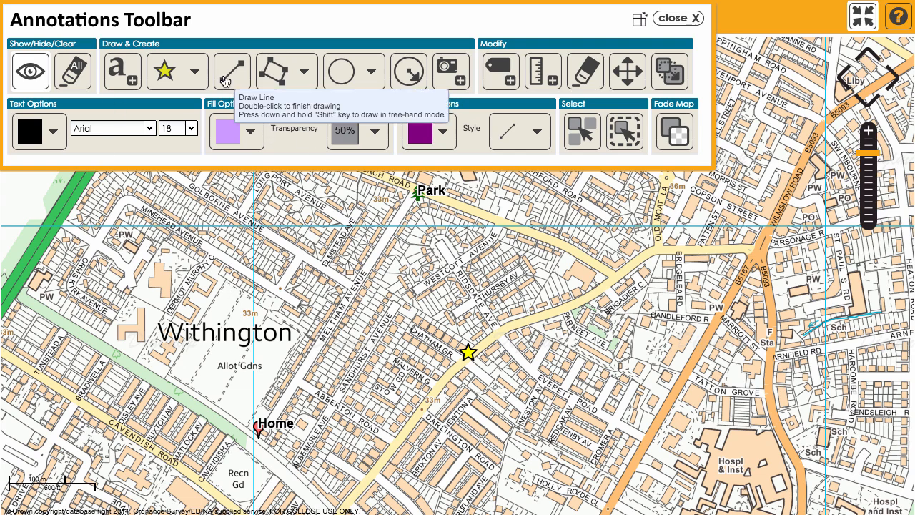
Set both the outline colour and the fill colour to red.
{"action": "left_click", "coordinate": [439, 138]}
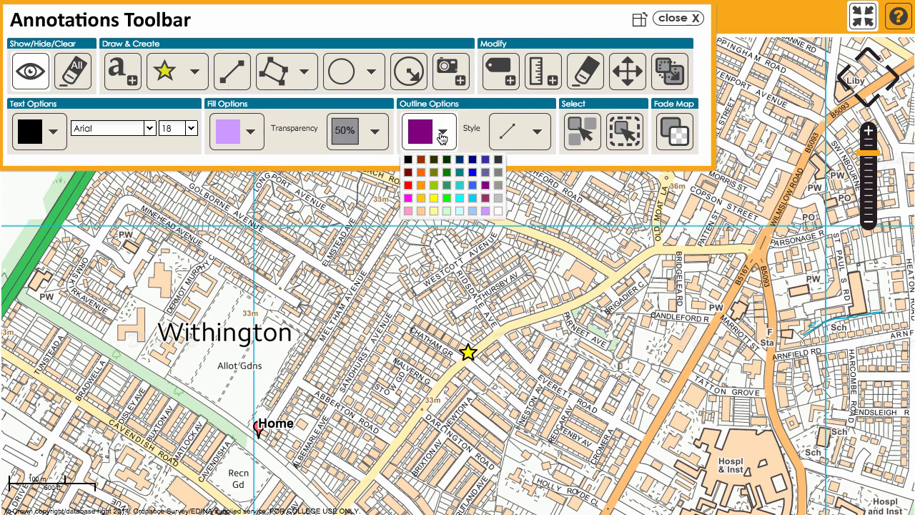
{"action": "left_click", "coordinate": [413, 187]}
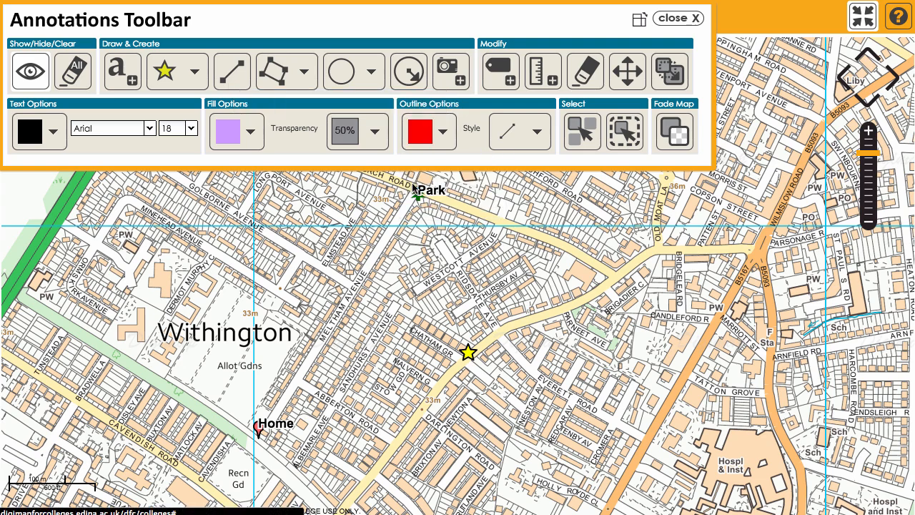
{"action": "left_click", "coordinate": [249, 141]}
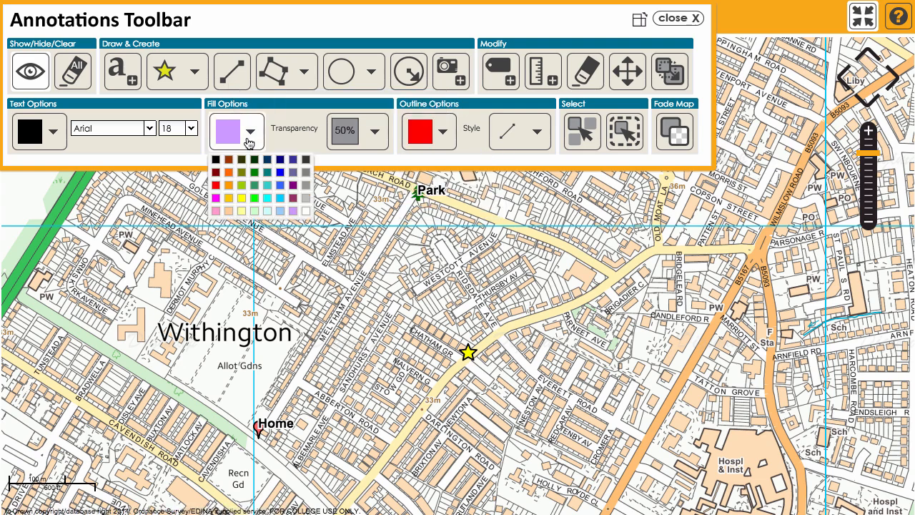
{"action": "left_click", "coordinate": [216, 186]}
Draw a straight line from the Home marker to the Park marker.
{"action": "left_click", "coordinate": [231, 75]}
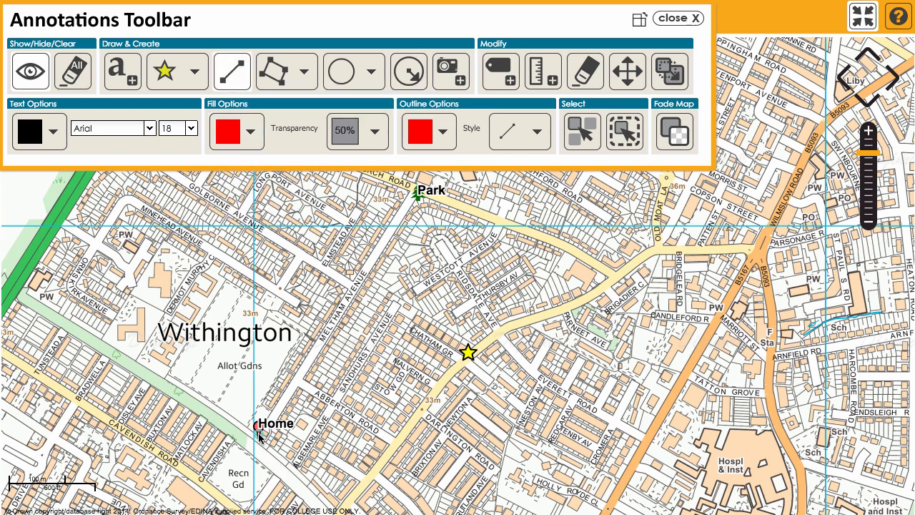
{"action": "left_click", "coordinate": [258, 429]}
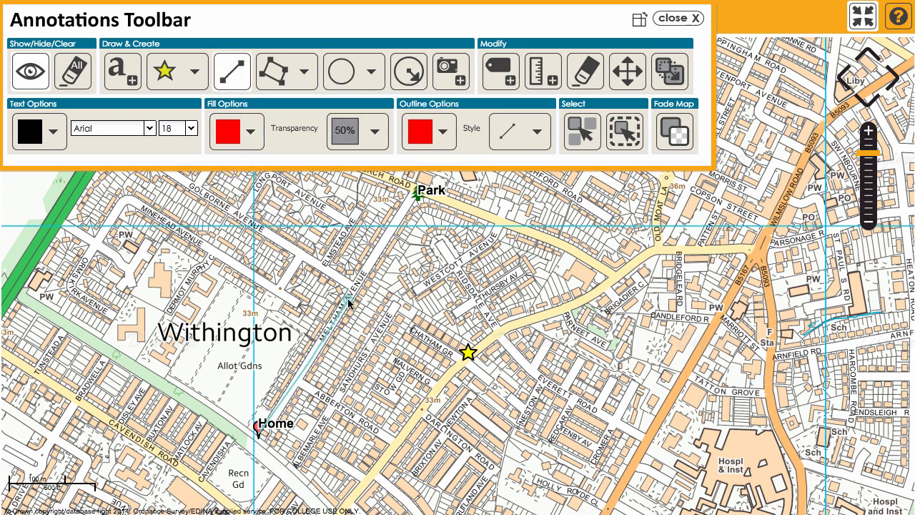
{"action": "left_click", "coordinate": [417, 198]}
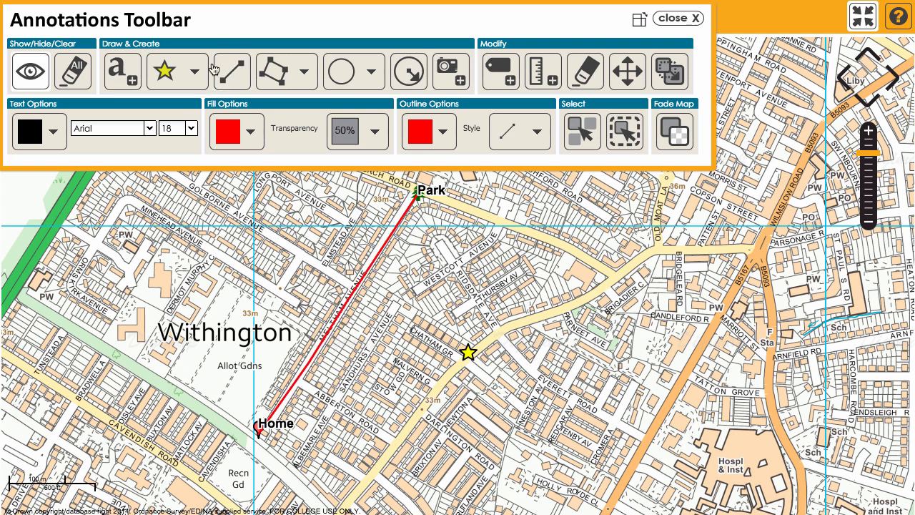
Draw a straight-edged shaded polygon over the Allot Gdns area between the Withington label and the Home marker.
{"action": "left_click", "coordinate": [303, 78]}
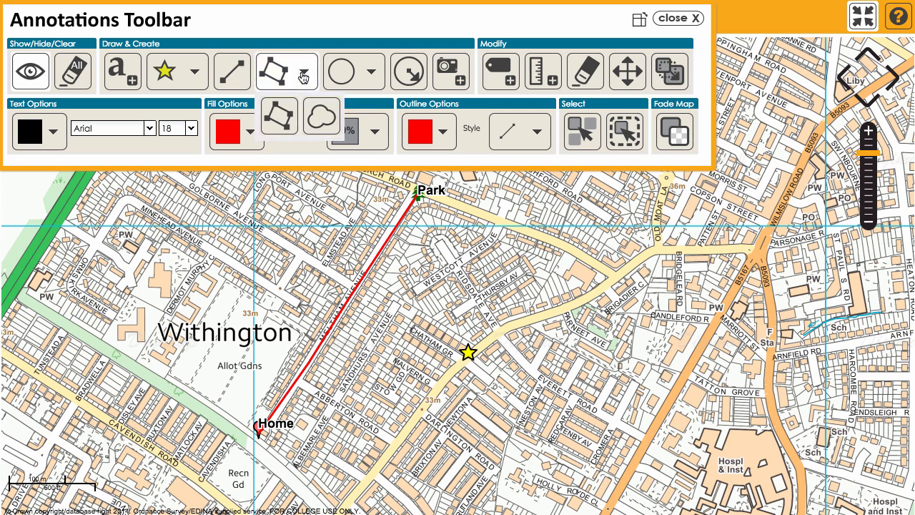
{"action": "left_click", "coordinate": [286, 116]}
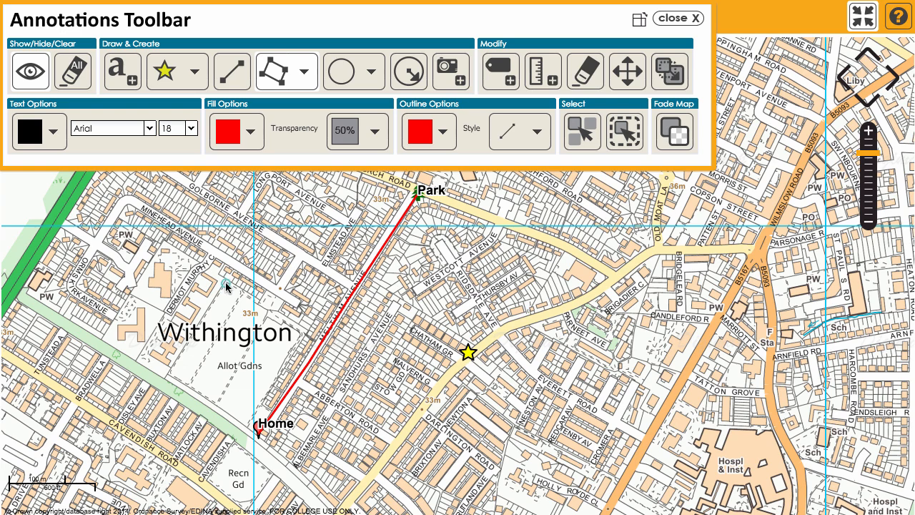
{"action": "left_click", "coordinate": [209, 306]}
{"action": "left_click", "coordinate": [224, 283]}
{"action": "left_click", "coordinate": [169, 374]}
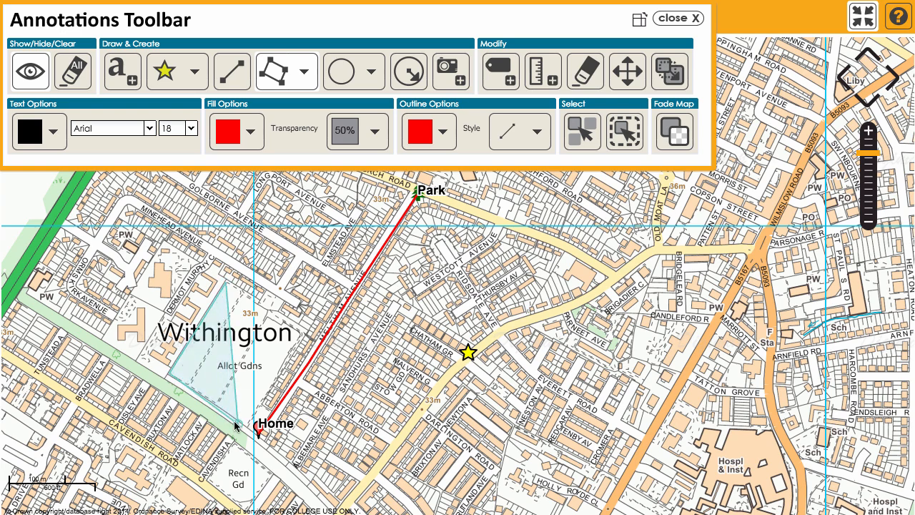
{"action": "left_click", "coordinate": [251, 423]}
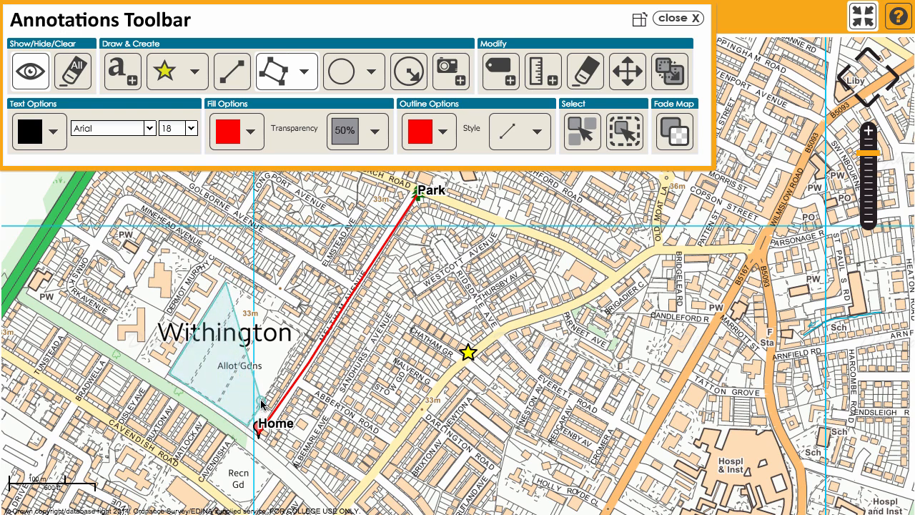
{"action": "left_click", "coordinate": [260, 408]}
{"action": "double_click", "coordinate": [299, 336]}
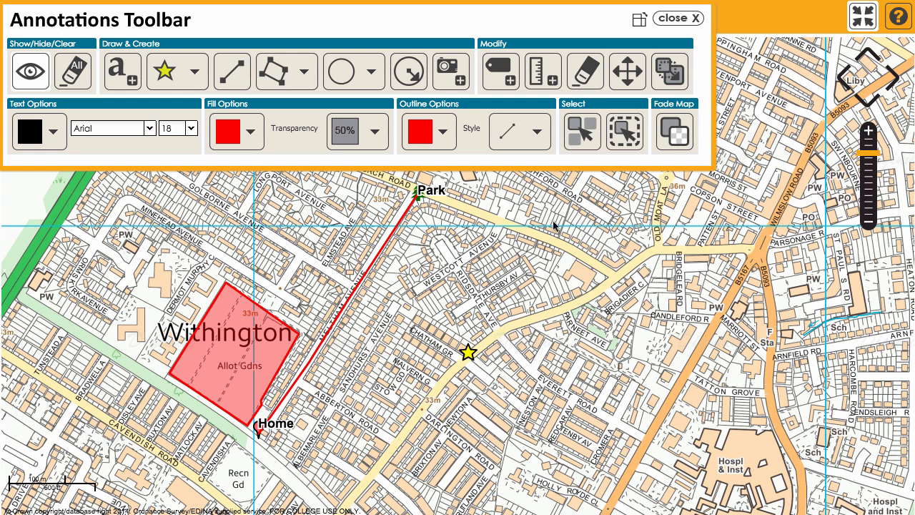
{"action": "left_click", "coordinate": [371, 71]}
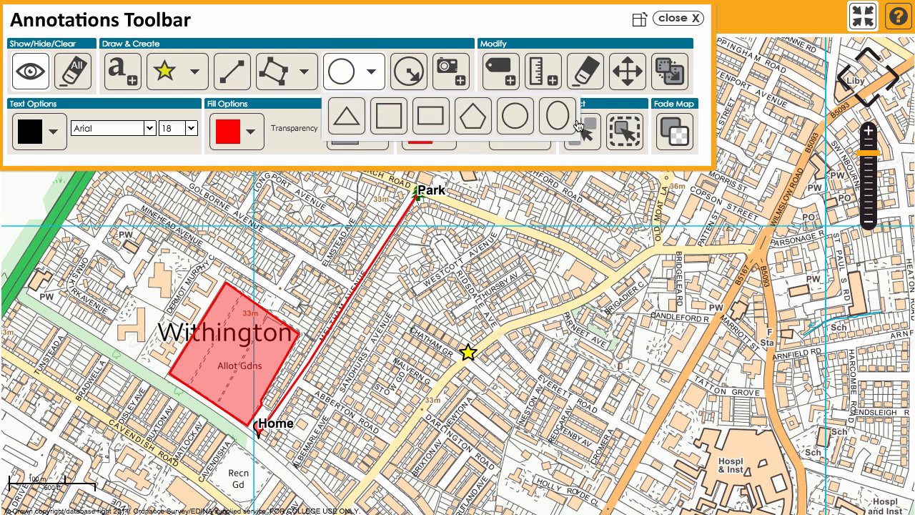
{"action": "left_click", "coordinate": [371, 72]}
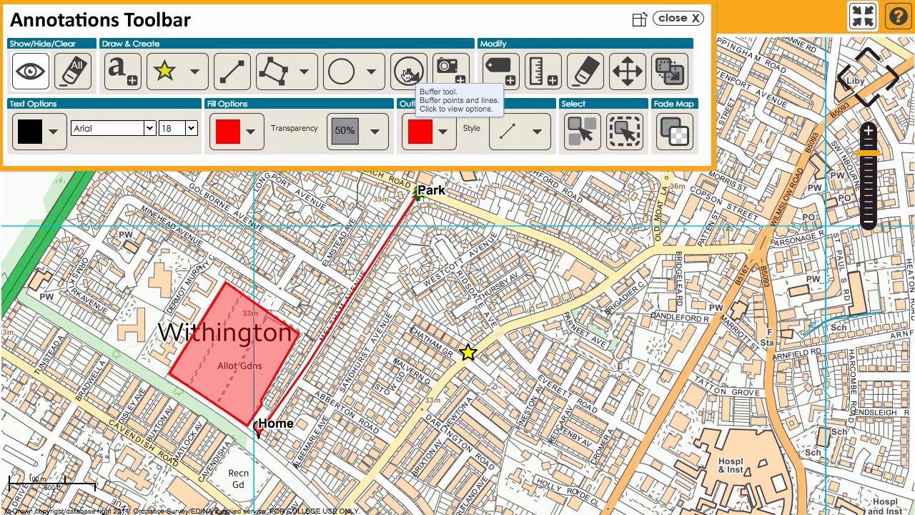
Create a 0.2 km point buffer centred on the school north of the Park marker.
{"action": "left_click_drag", "start_coordinate": [593, 230], "coordinate": [503, 373]}
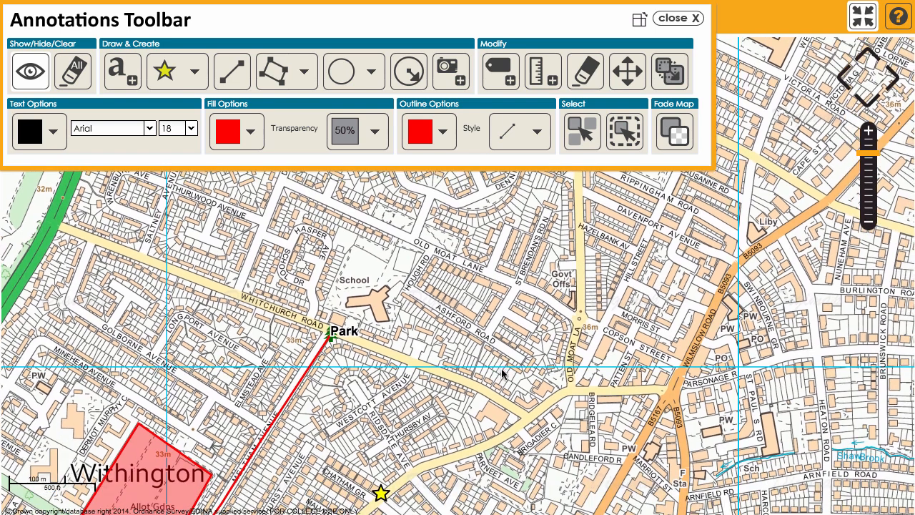
{"action": "left_click", "coordinate": [410, 74]}
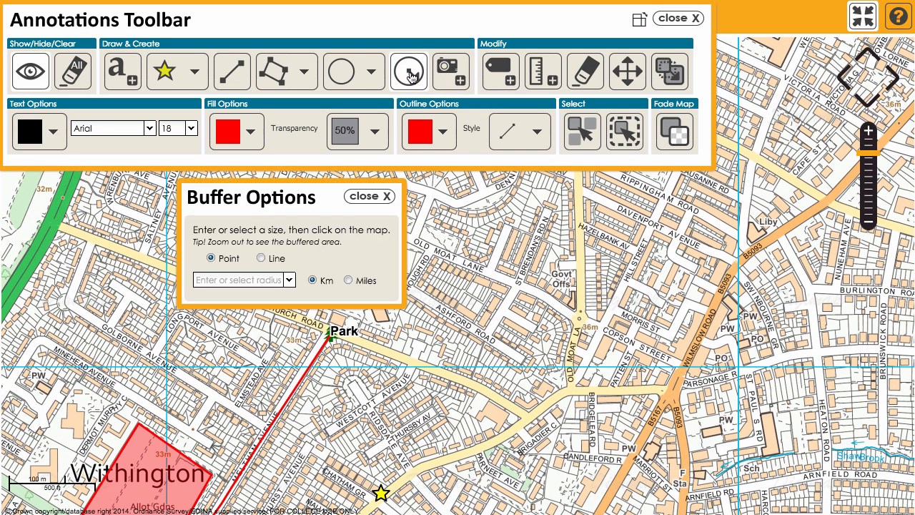
{"action": "left_click", "coordinate": [210, 258]}
{"action": "left_click", "coordinate": [288, 281]}
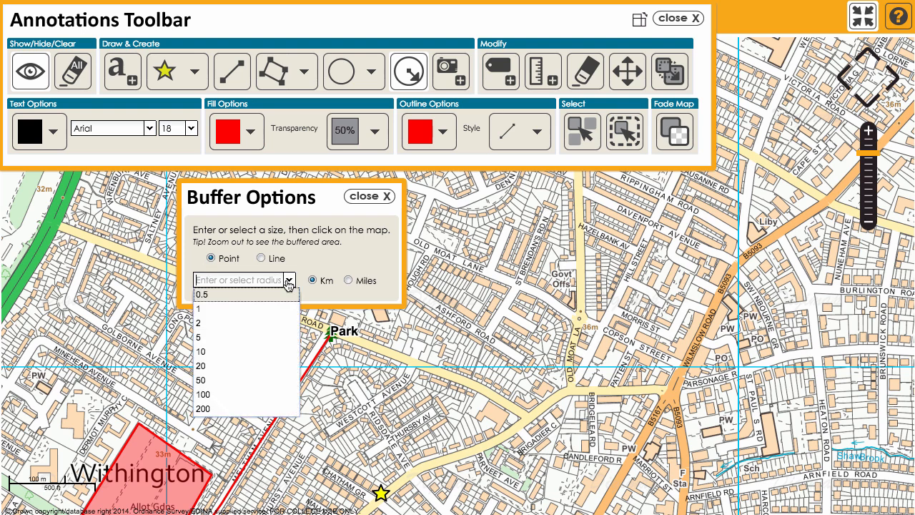
{"action": "type", "text": "0."}
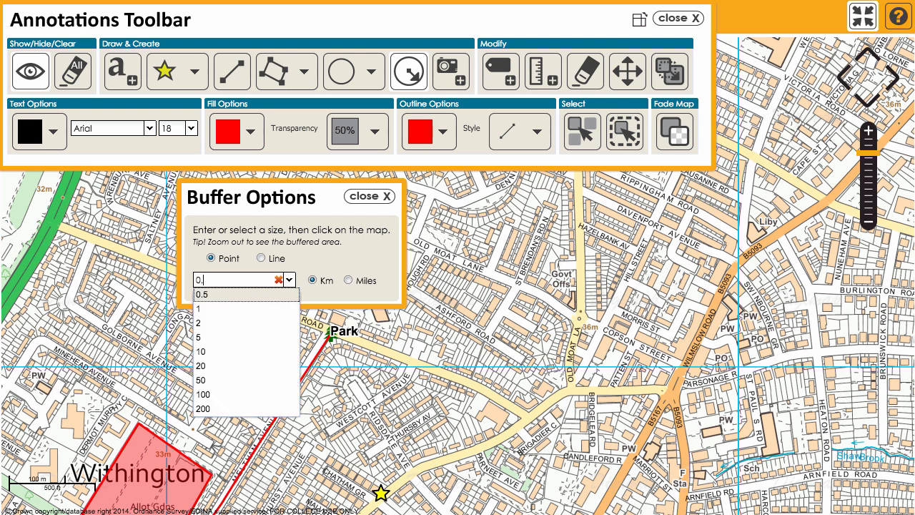
{"action": "type", "text": "2"}
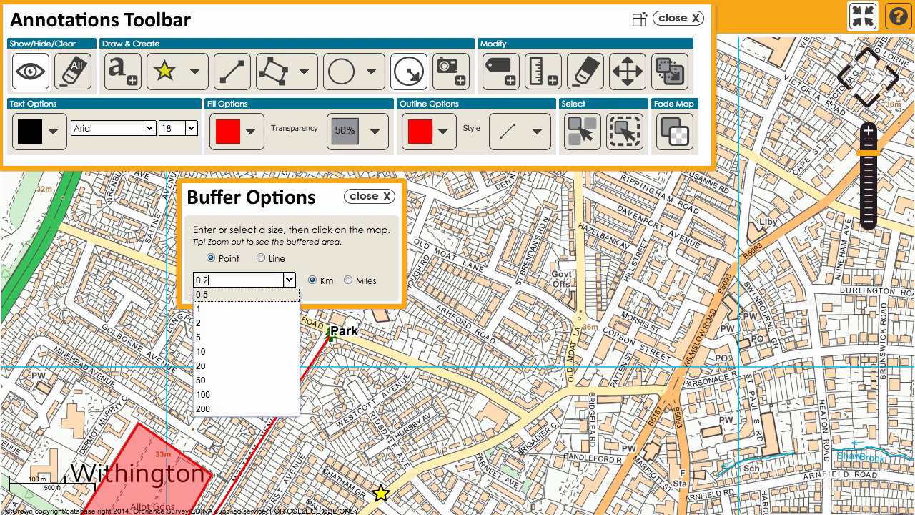
{"action": "left_click", "coordinate": [333, 265]}
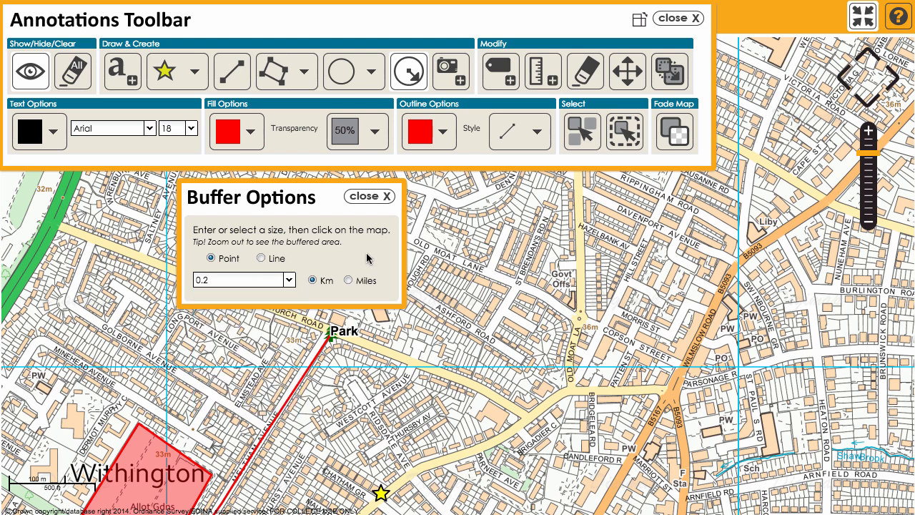
{"action": "left_click_drag", "start_coordinate": [301, 198], "coordinate": [188, 201]}
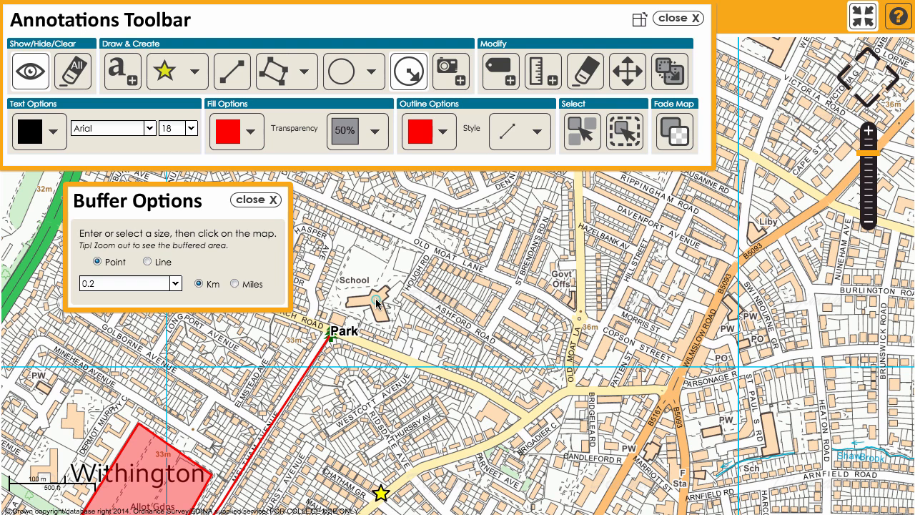
{"action": "left_click", "coordinate": [376, 299]}
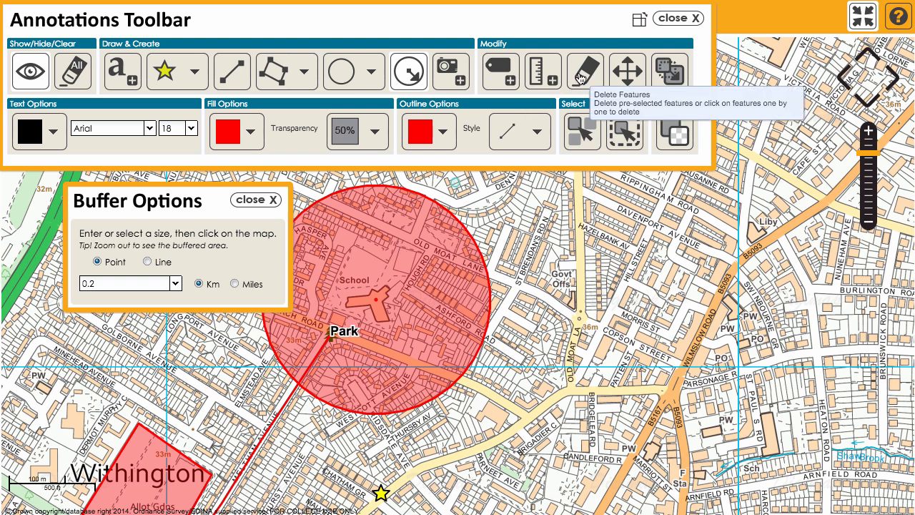
Delete the buffer circle around the school.
{"action": "left_click", "coordinate": [581, 74]}
{"action": "left_click", "coordinate": [443, 226]}
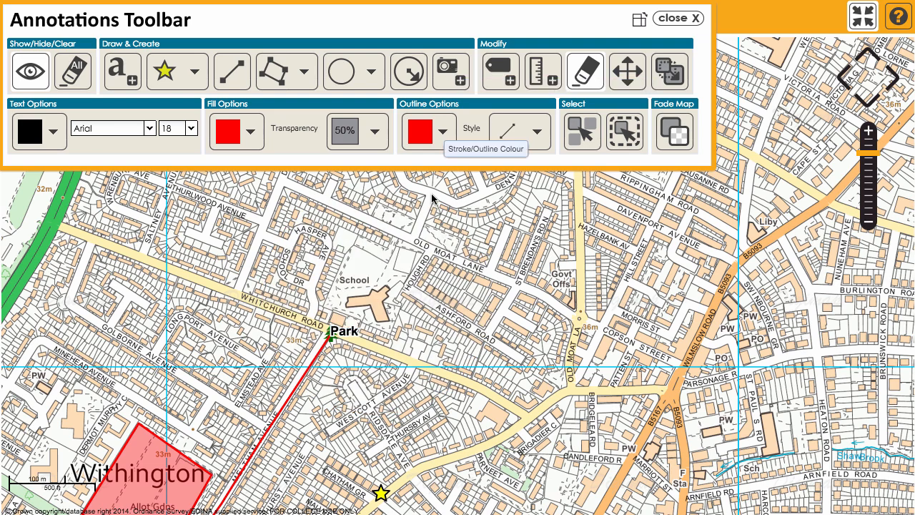
Attach the image themet.jpg at the star marker and preview it at full size.
{"action": "mouse_move", "coordinate": [454, 354]}
{"action": "left_mouse_down"}
{"action": "mouse_move", "coordinate": [541, 192]}
{"action": "mouse_move", "coordinate": [525, 206]}
{"action": "left_mouse_up"}
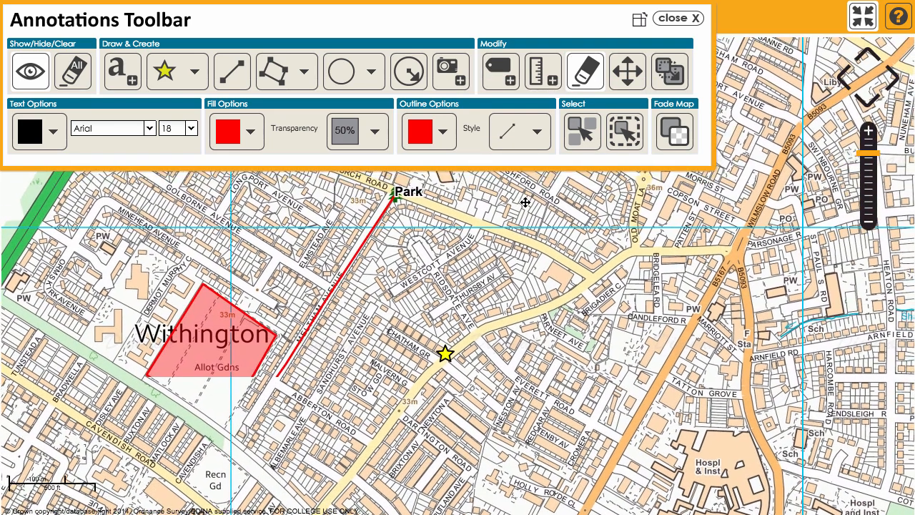
{"action": "left_click", "coordinate": [447, 73]}
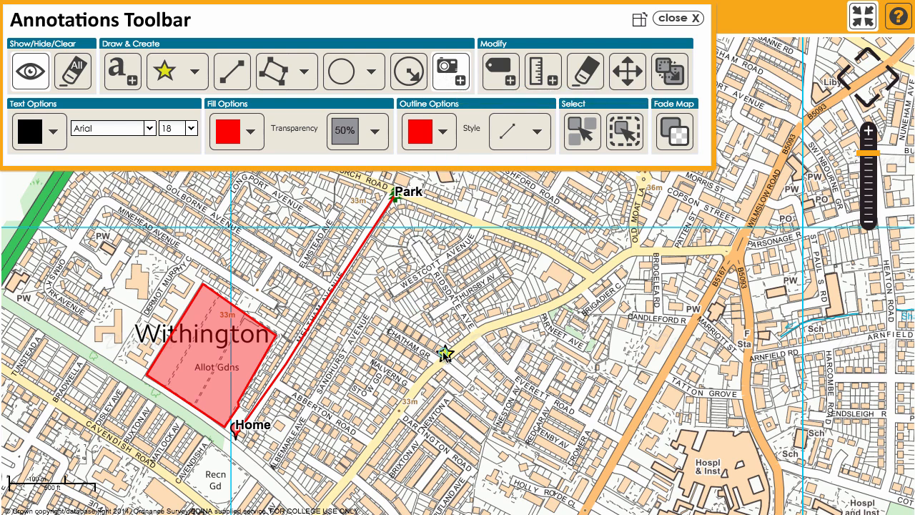
{"action": "left_click", "coordinate": [444, 354]}
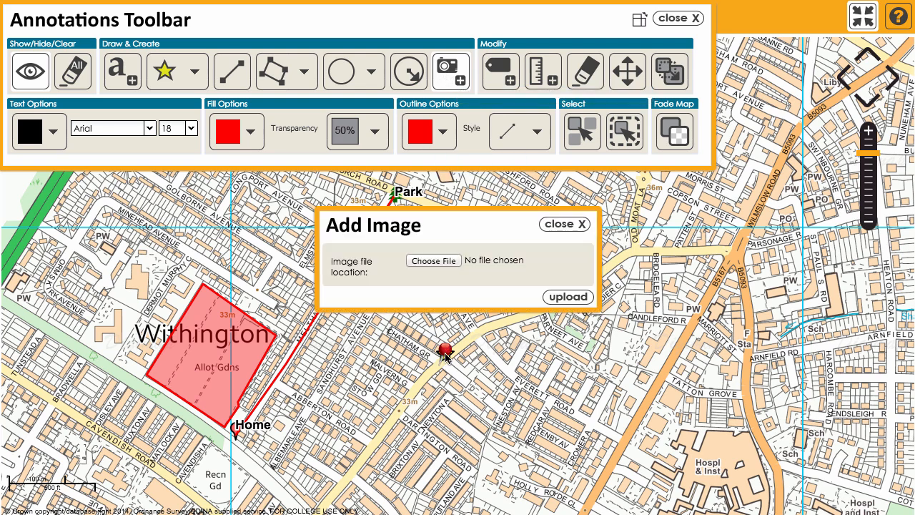
{"action": "left_click", "coordinate": [435, 261]}
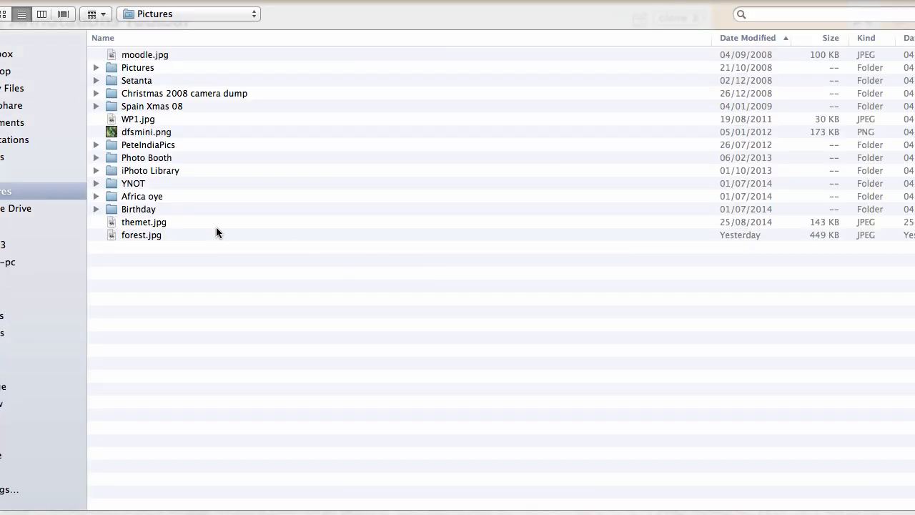
{"action": "left_click", "coordinate": [132, 223]}
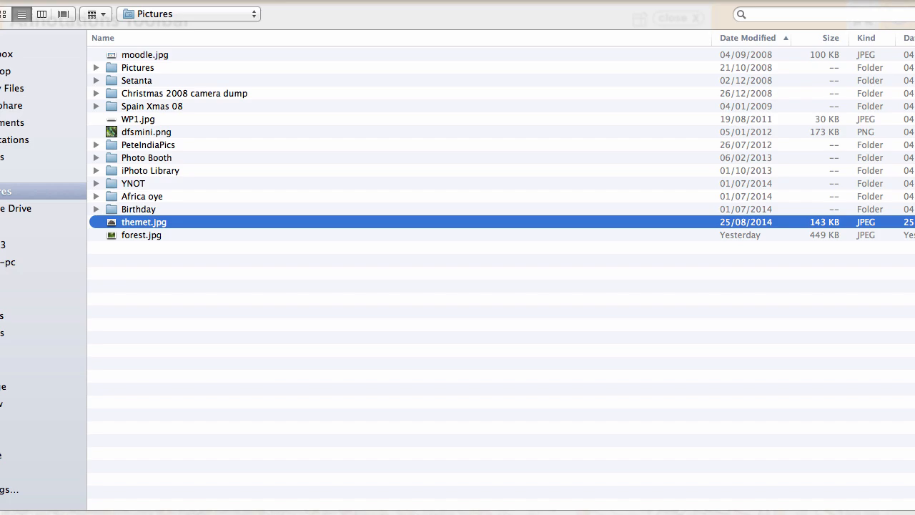
{"action": "key", "text": "Return"}
{"action": "left_click", "coordinate": [560, 300]}
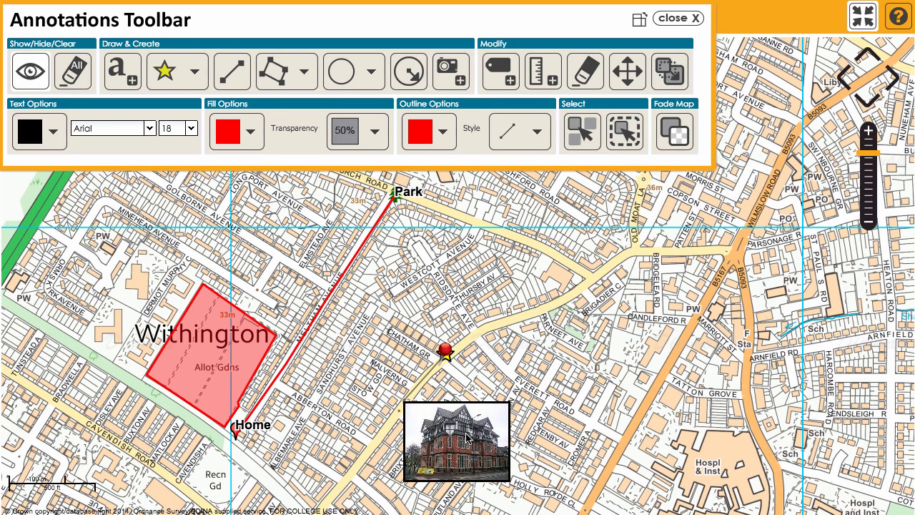
{"action": "left_click", "coordinate": [465, 438]}
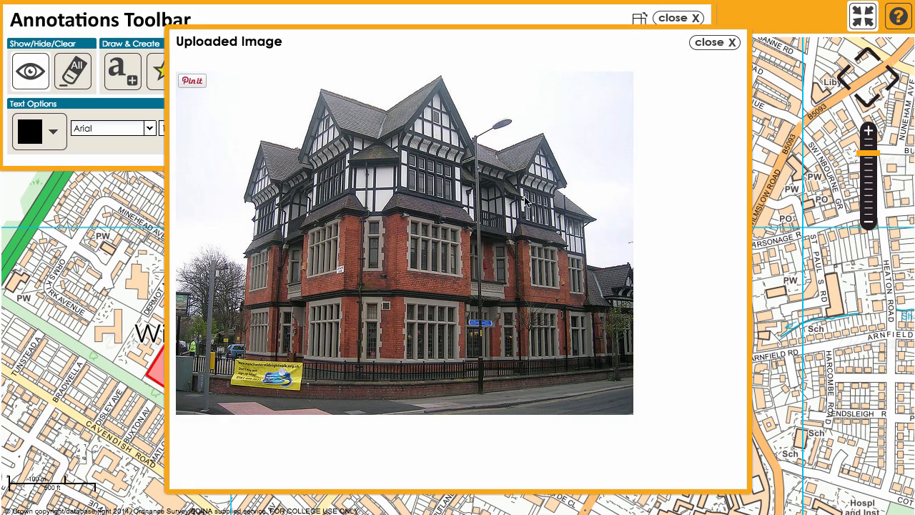
{"action": "left_click", "coordinate": [714, 45]}
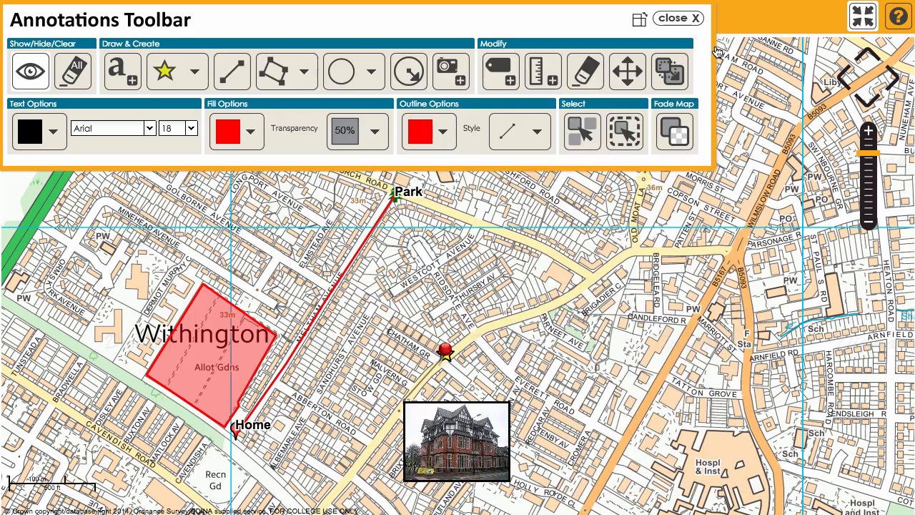
Move the image thumbnail up beside the star marker and close the annotations toolbar.
{"action": "left_click", "coordinate": [625, 72]}
{"action": "left_click_drag", "start_coordinate": [461, 436], "coordinate": [566, 319]}
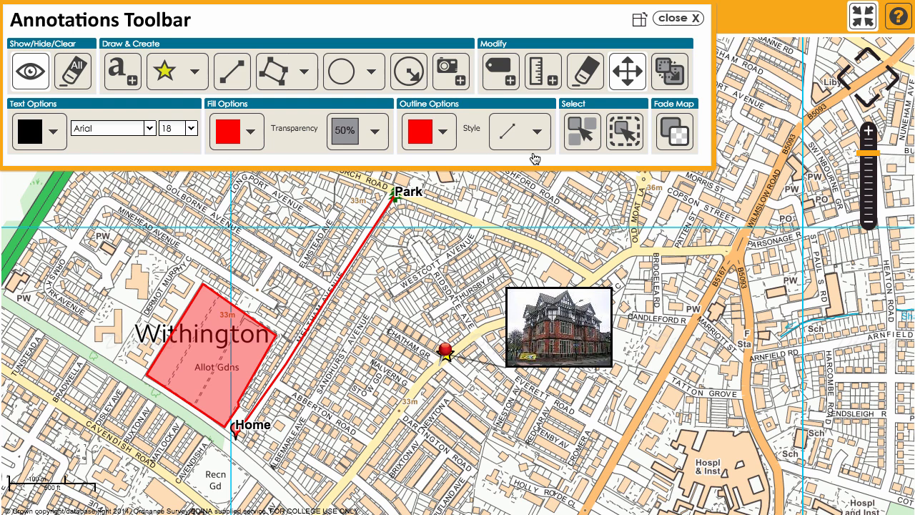
{"action": "left_click", "coordinate": [670, 25]}
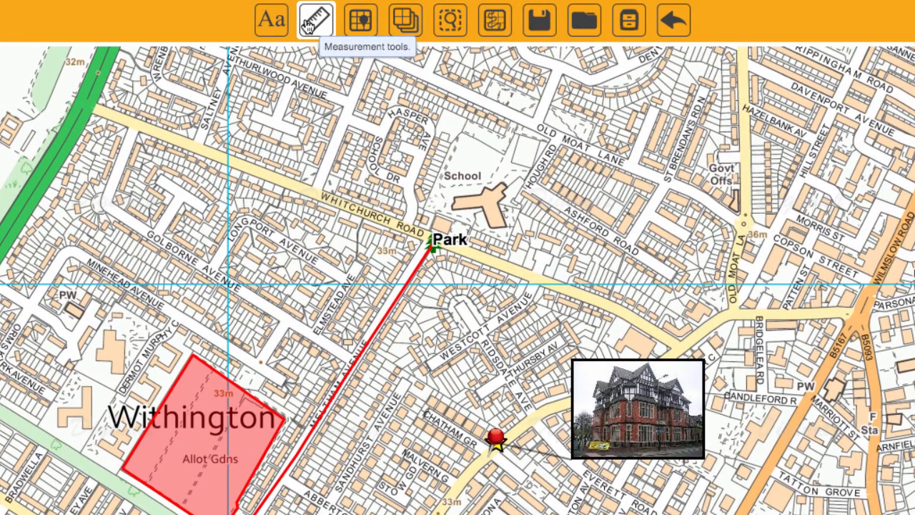
Measure the distance along Whitchurch Road and show the result in miles.
{"action": "left_click", "coordinate": [307, 26]}
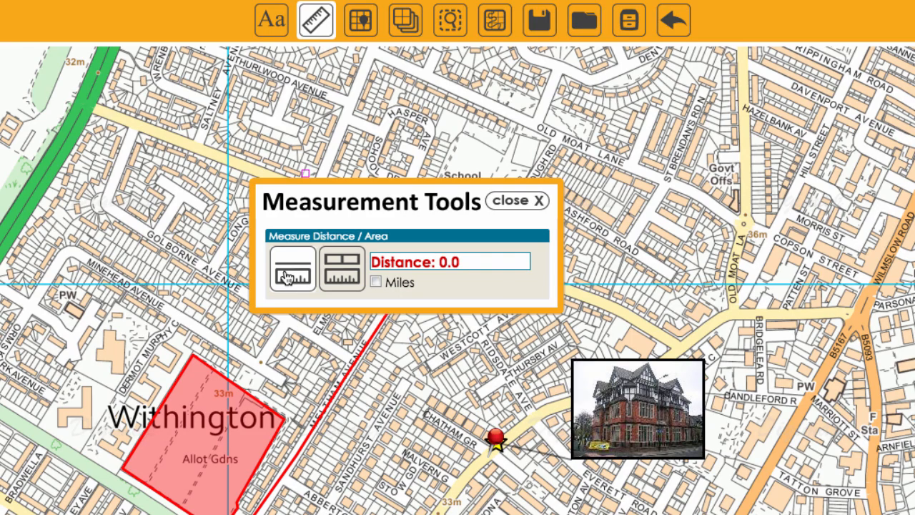
{"action": "left_click_drag", "start_coordinate": [405, 204], "coordinate": [390, 447]}
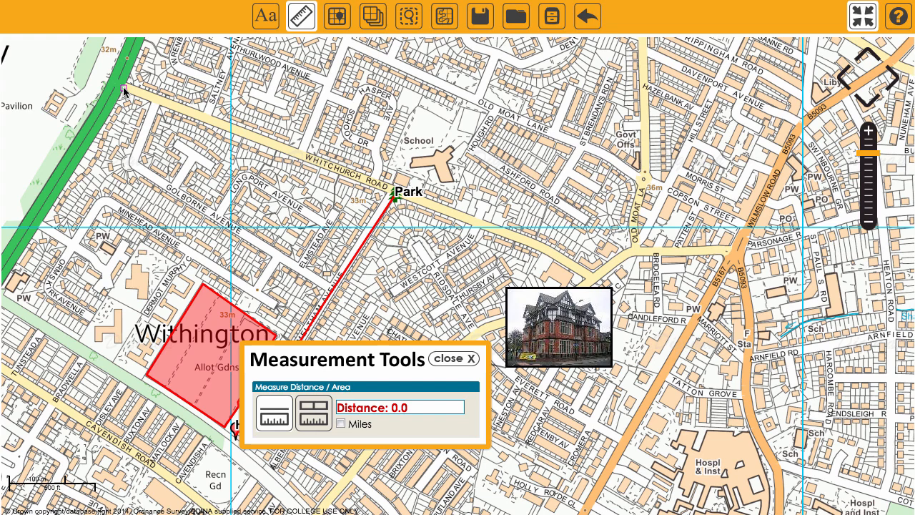
{"action": "left_click", "coordinate": [123, 90]}
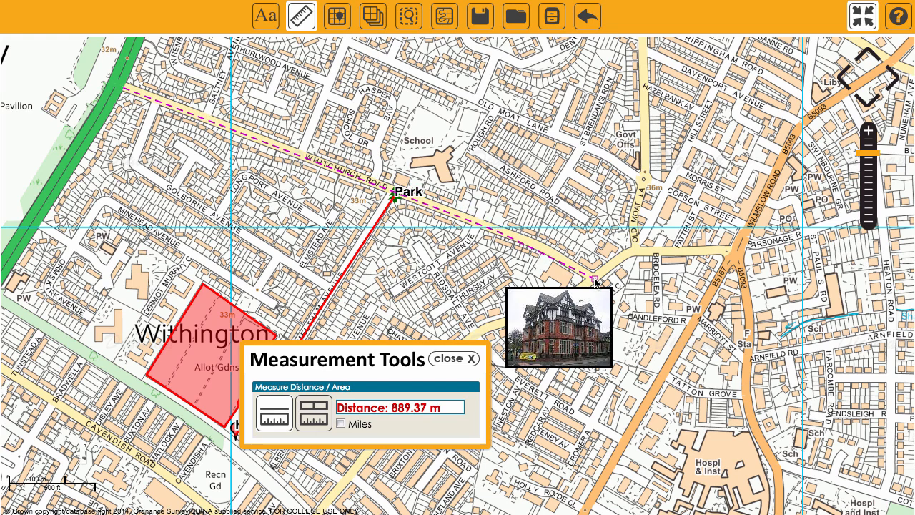
{"action": "left_click", "coordinate": [341, 424]}
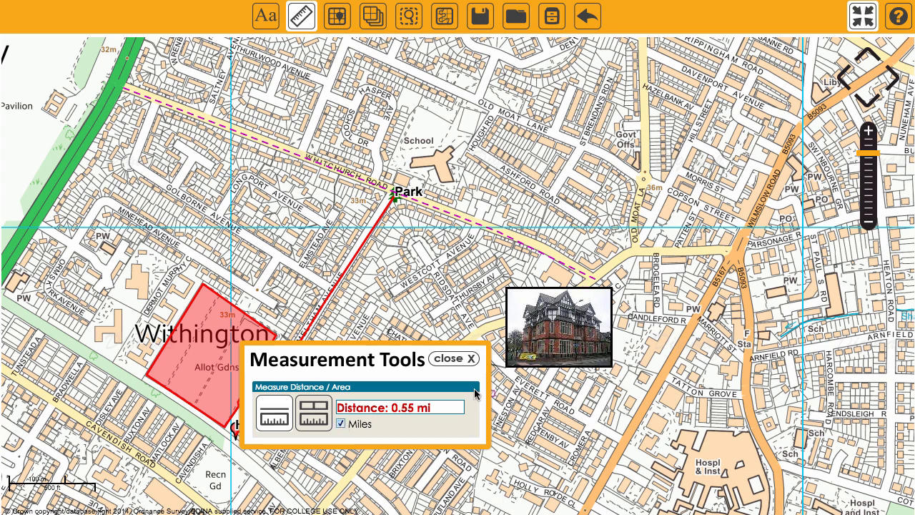
{"action": "left_click", "coordinate": [462, 359]}
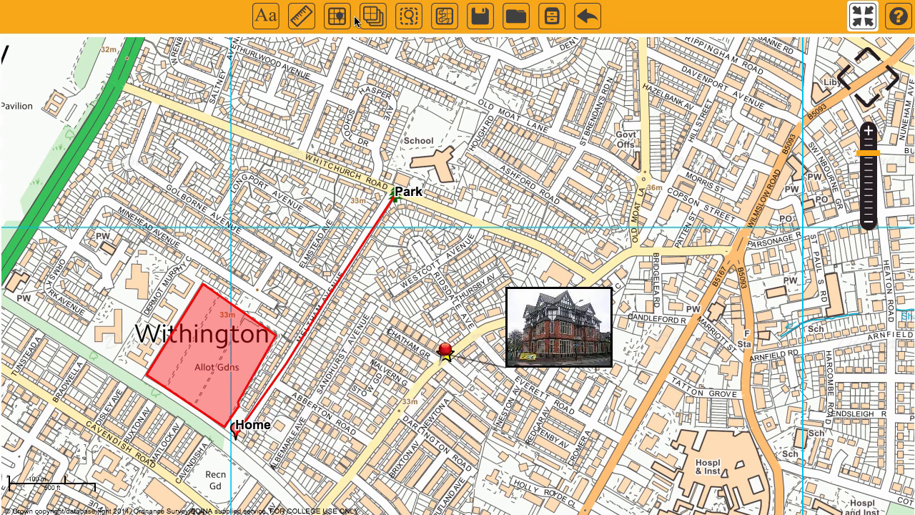
Measure the area of the shaded Allot Gdns polygon.
{"action": "left_click", "coordinate": [302, 19]}
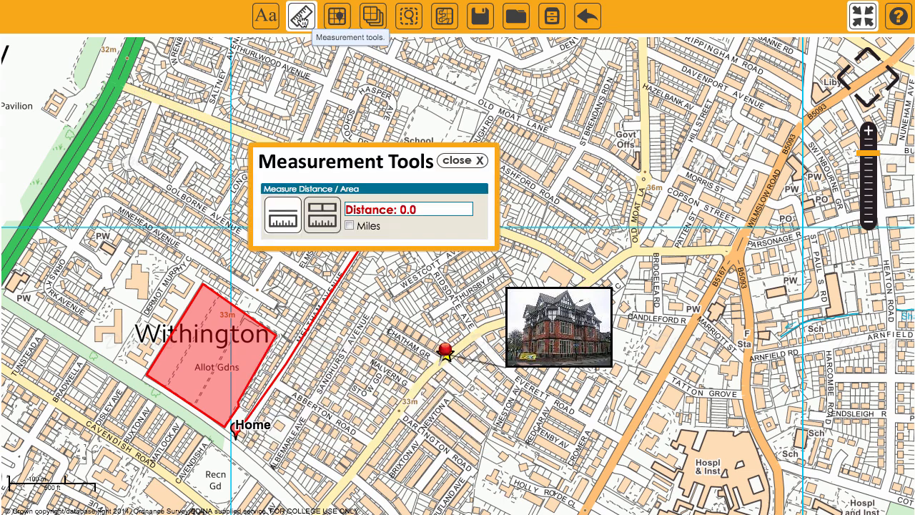
{"action": "left_click", "coordinate": [328, 214]}
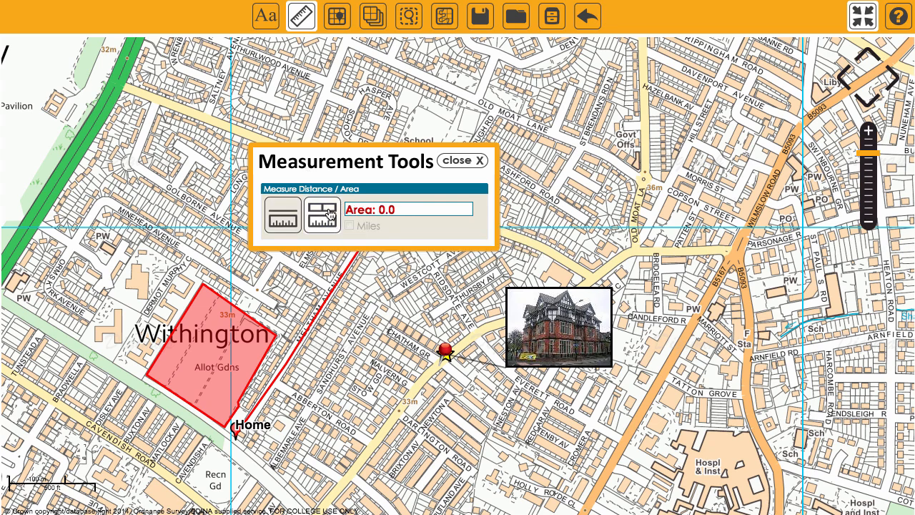
{"action": "left_click", "coordinate": [203, 285]}
{"action": "left_click", "coordinate": [146, 376]}
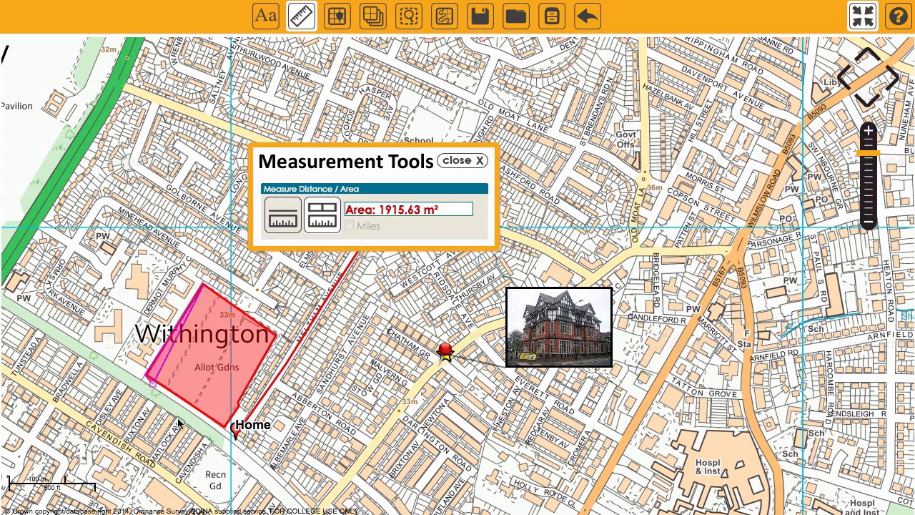
{"action": "left_click", "coordinate": [225, 425]}
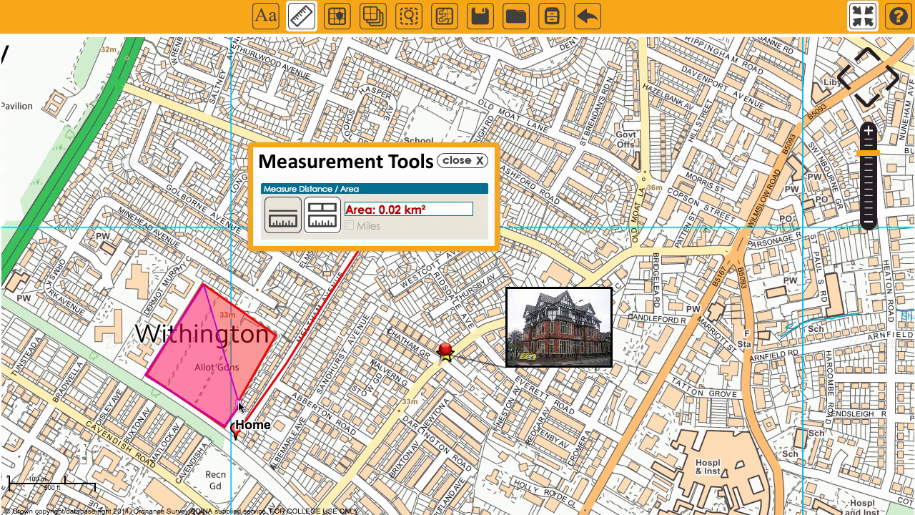
Finish the area measurement and close the Measurement Tools.
{"action": "double_click", "coordinate": [275, 337]}
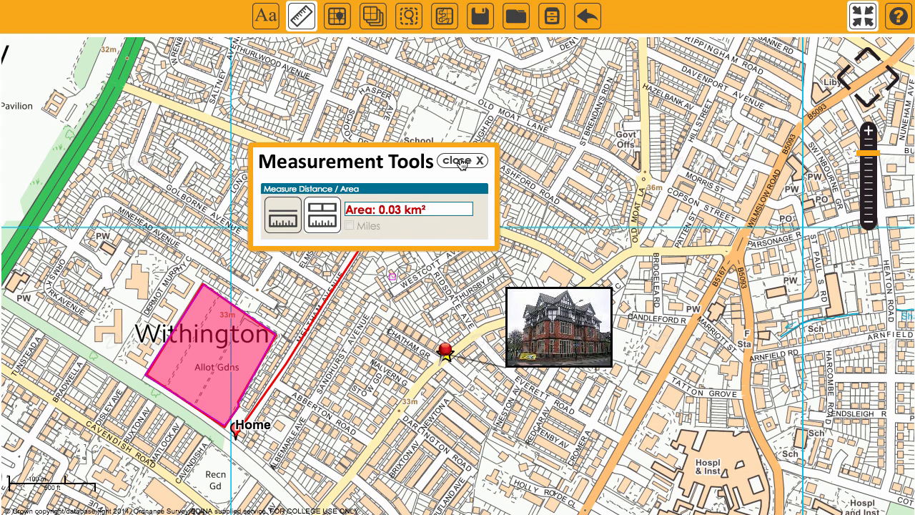
{"action": "left_click", "coordinate": [461, 162]}
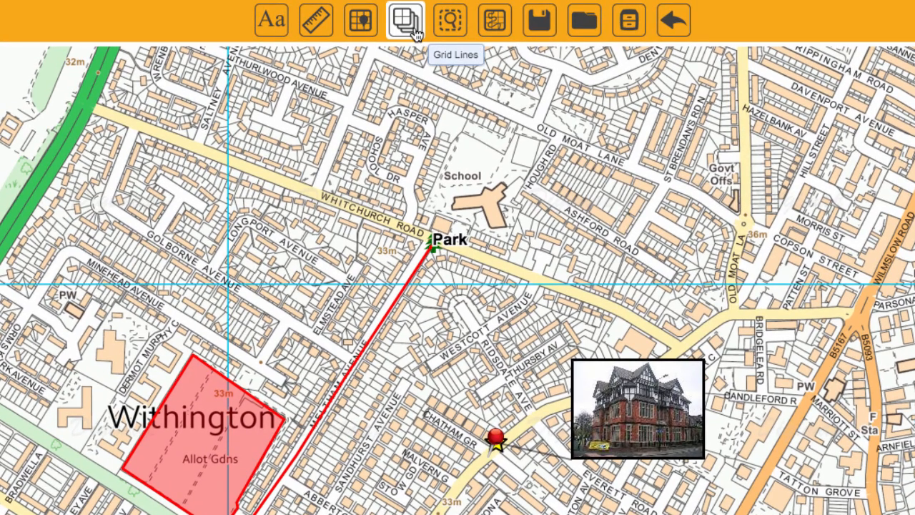
Show the grid lines and grid reference tool, find the grid reference of the school, then hide both overlays.
{"action": "left_click", "coordinate": [417, 34]}
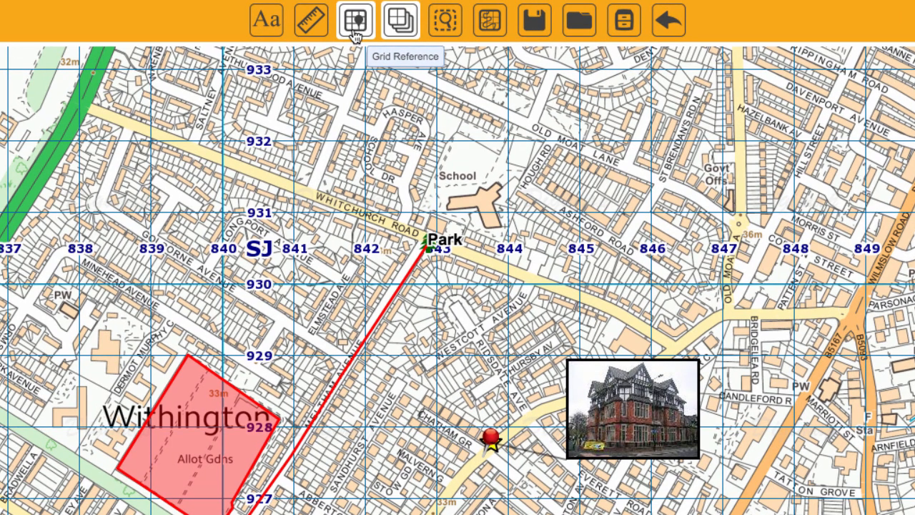
{"action": "left_click", "coordinate": [355, 33]}
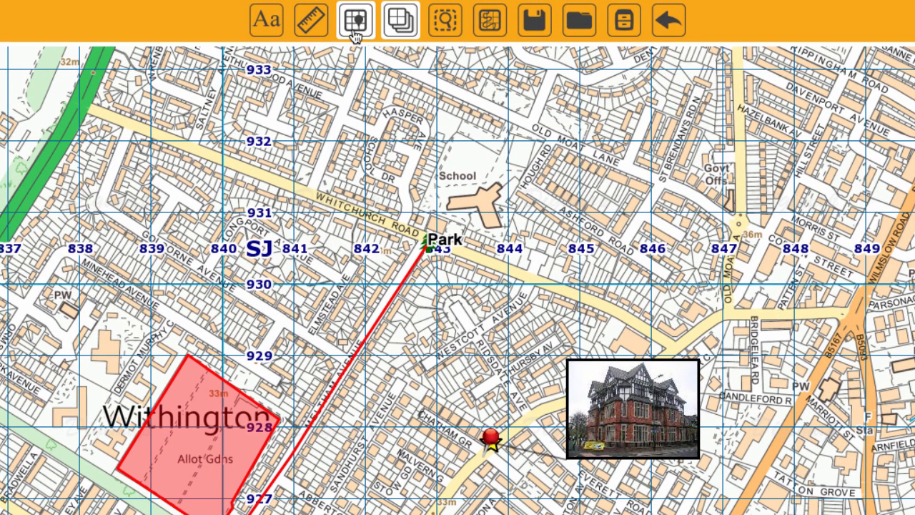
{"action": "left_click", "coordinate": [483, 205]}
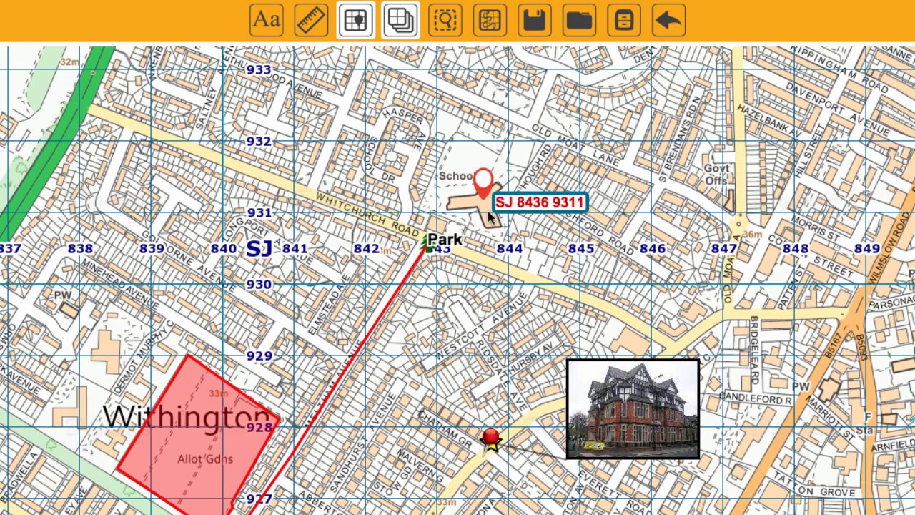
{"action": "left_click", "coordinate": [356, 32]}
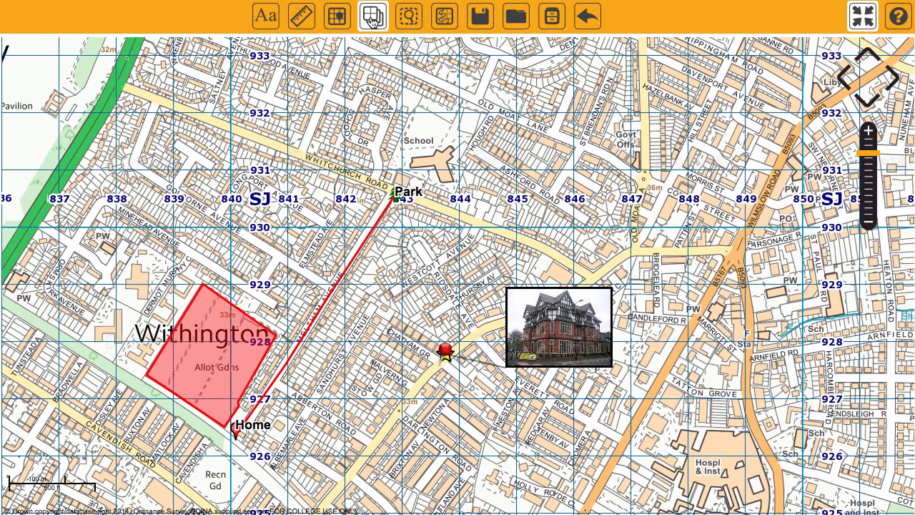
{"action": "left_click", "coordinate": [372, 20]}
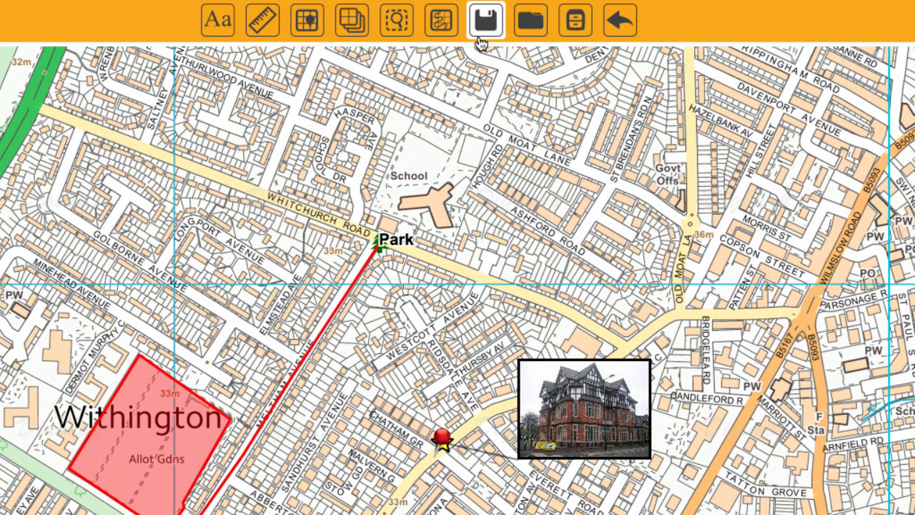
Save the map with title "My area", the student's name and course "Countryside studies", and acknowledge the confirmation.
{"action": "left_click", "coordinate": [483, 40]}
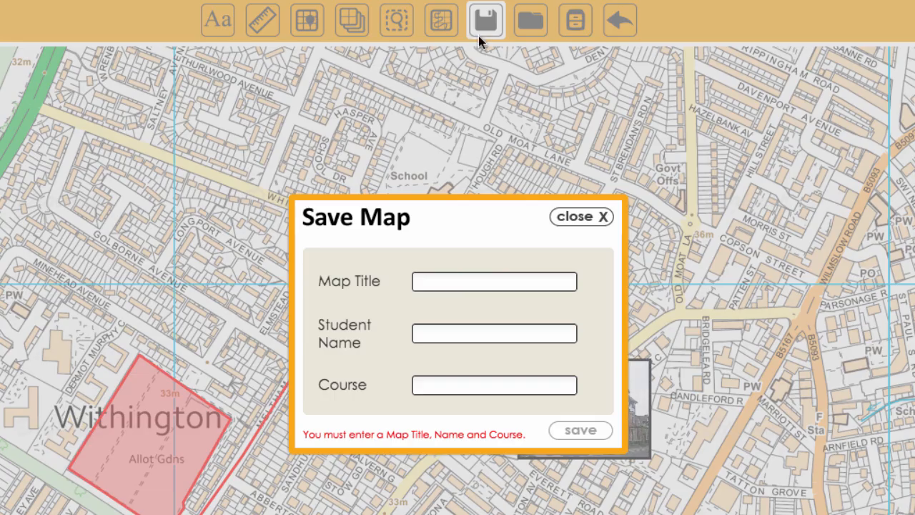
{"action": "left_click", "coordinate": [449, 283]}
{"action": "type", "text": "My area"}
{"action": "left_click", "coordinate": [448, 334]}
{"action": "type", "text": "Peter"}
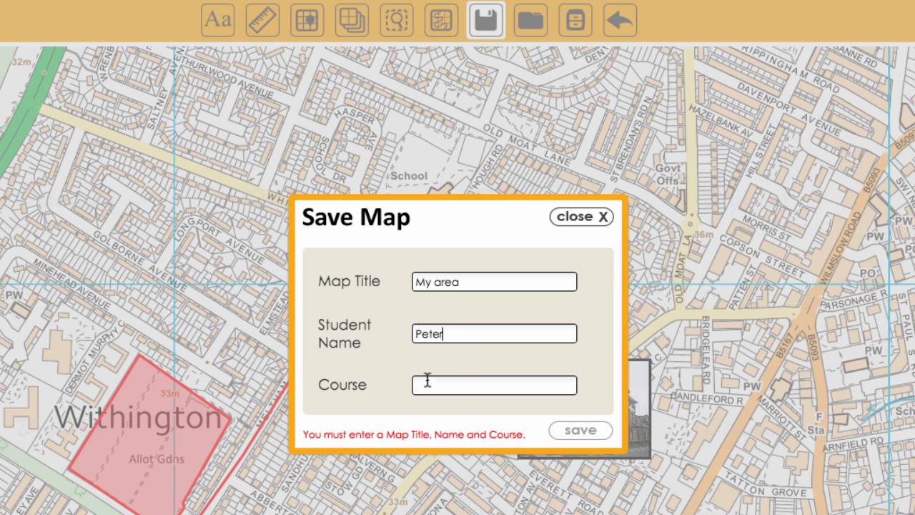
{"action": "left_click", "coordinate": [427, 379]}
{"action": "type", "text": "Countryside studies"}
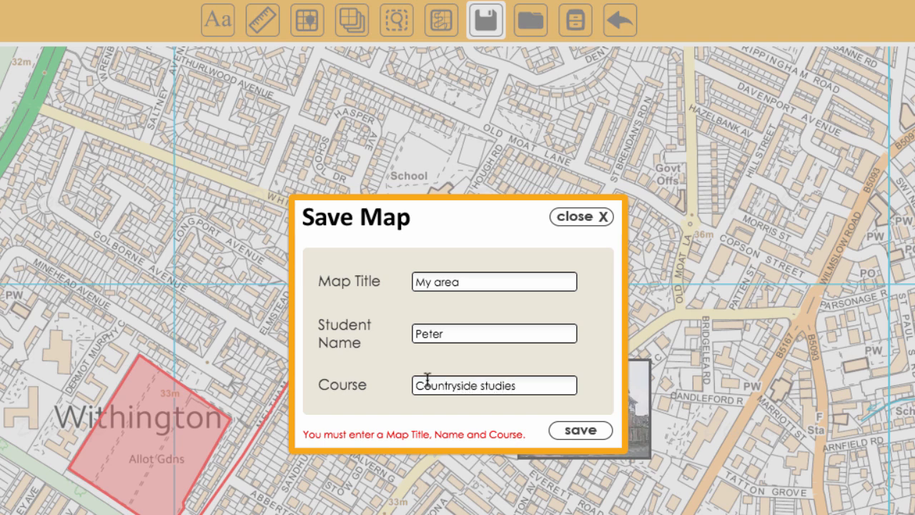
{"action": "left_click", "coordinate": [580, 431]}
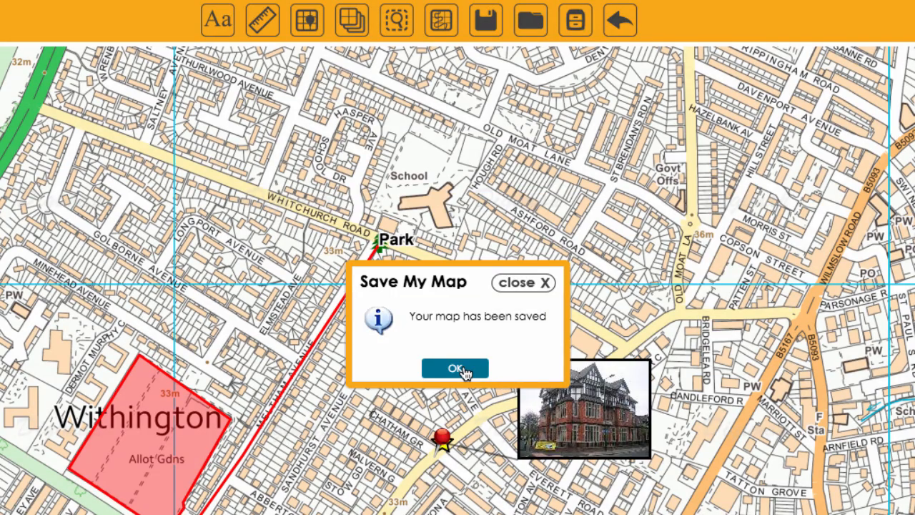
{"action": "left_click", "coordinate": [455, 368]}
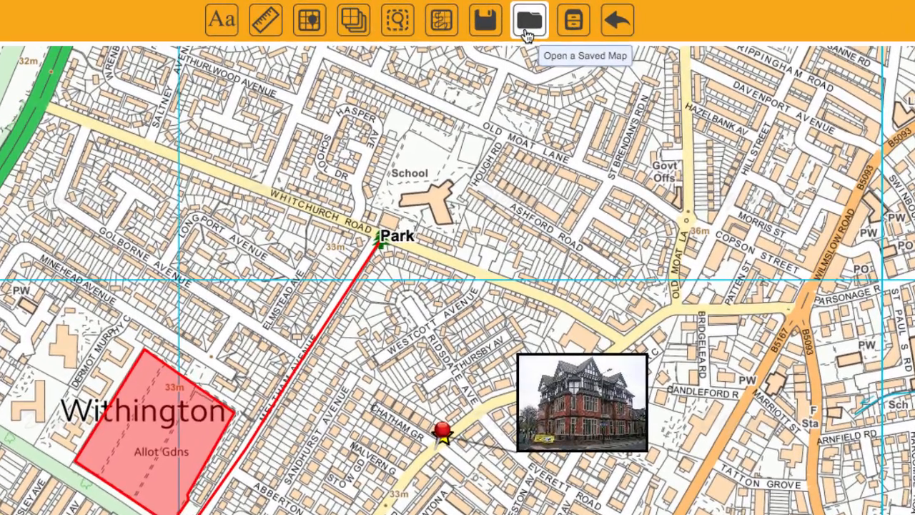
Review the list of saved maps, close it and exit full-screen view.
{"action": "left_click", "coordinate": [527, 34]}
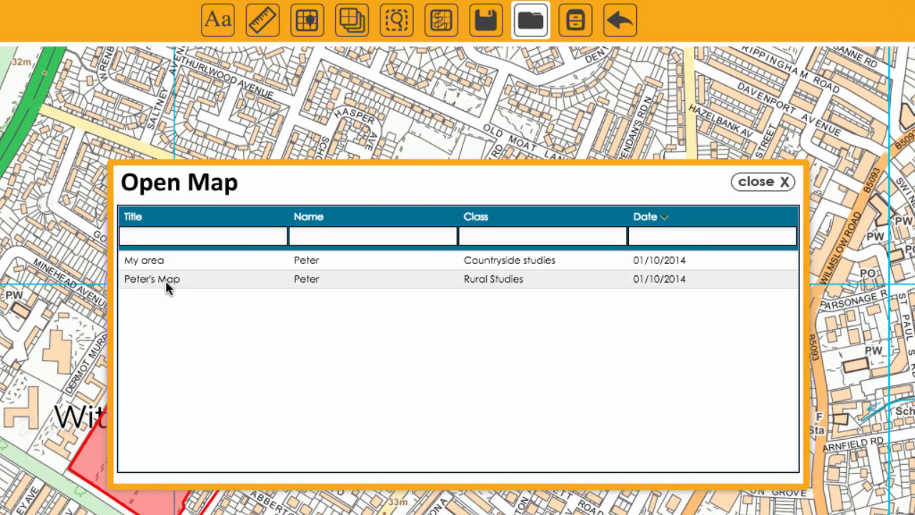
{"action": "left_click", "coordinate": [769, 183]}
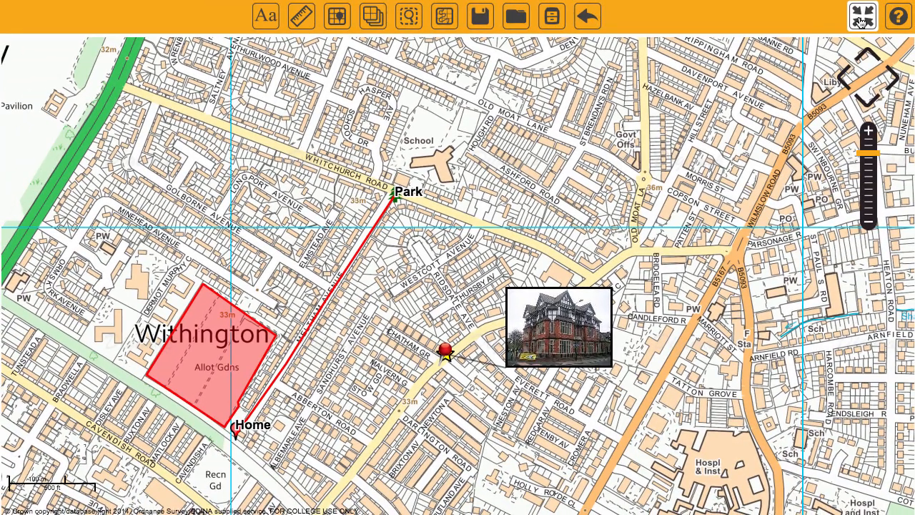
{"action": "left_click", "coordinate": [861, 21]}
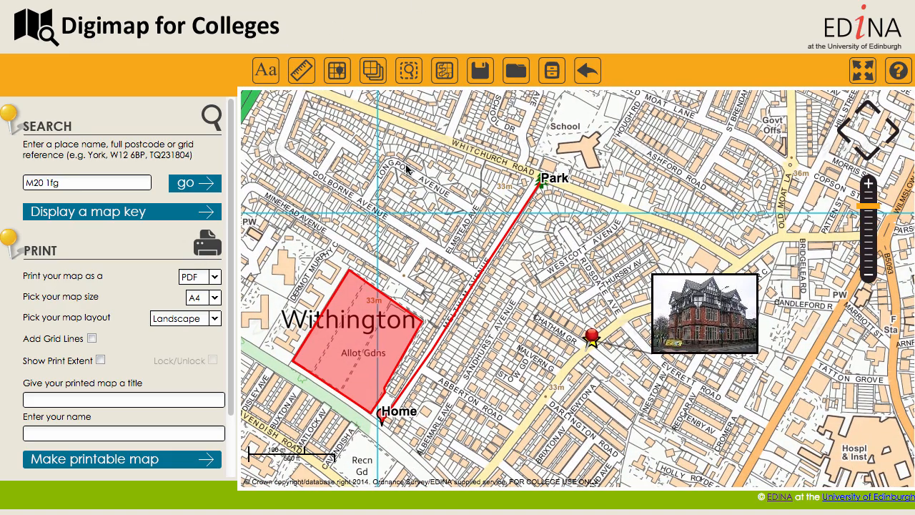
Set the print options to PDF, A4 size and Landscape layout, with grid lines and the title "My Area".
{"action": "left_click", "coordinate": [213, 278]}
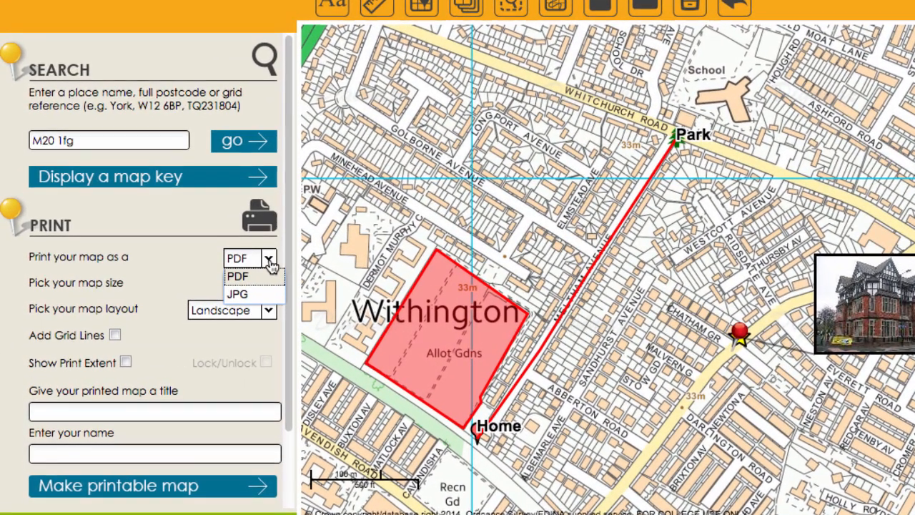
{"action": "left_click", "coordinate": [252, 276]}
{"action": "left_click", "coordinate": [269, 284]}
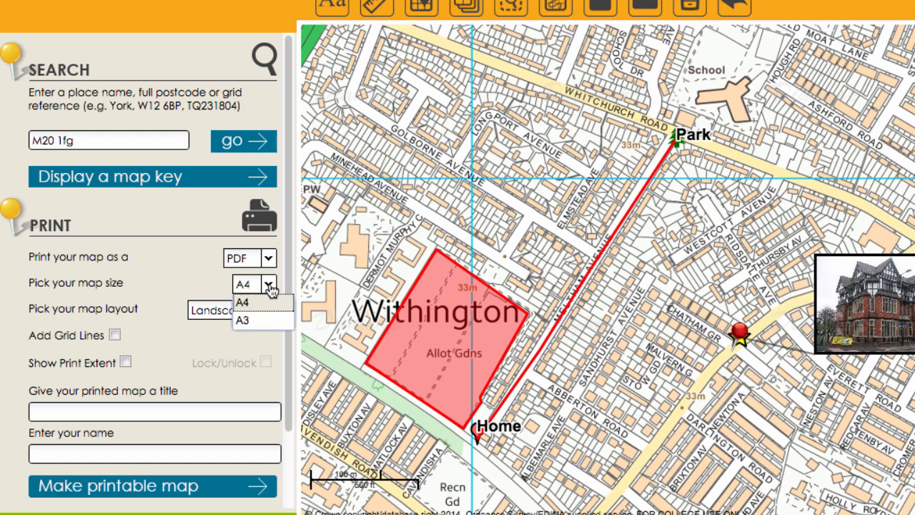
{"action": "left_click", "coordinate": [270, 286]}
{"action": "left_click", "coordinate": [269, 310]}
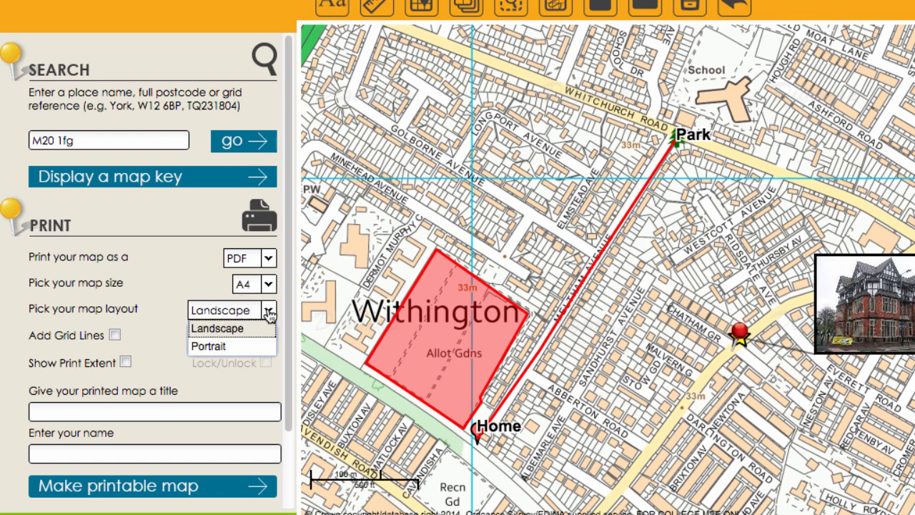
{"action": "left_click", "coordinate": [269, 311]}
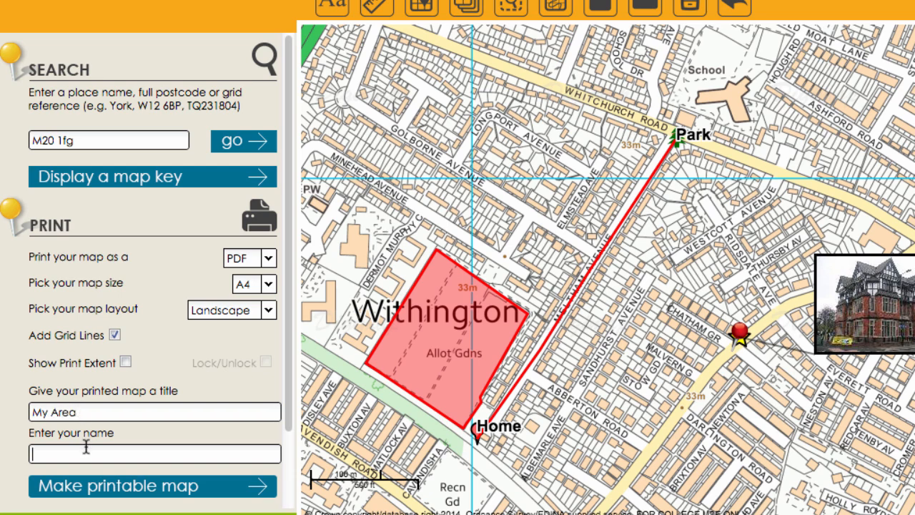
Enter the student's name and generate the printable map.
{"action": "type", "text": "Peter"}
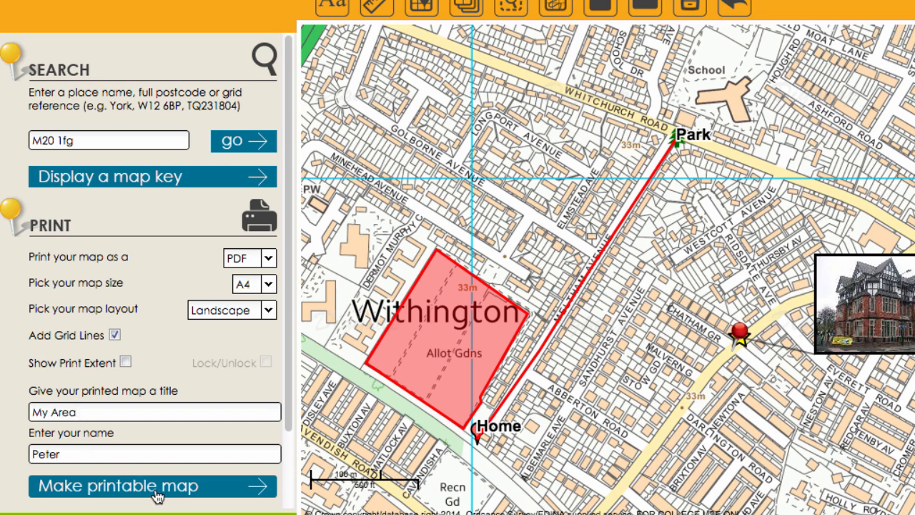
{"action": "left_click", "coordinate": [145, 494]}
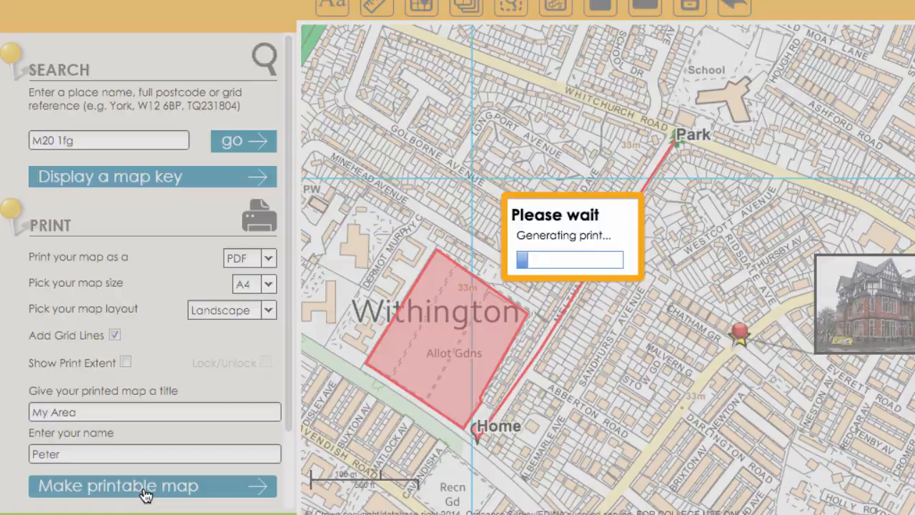